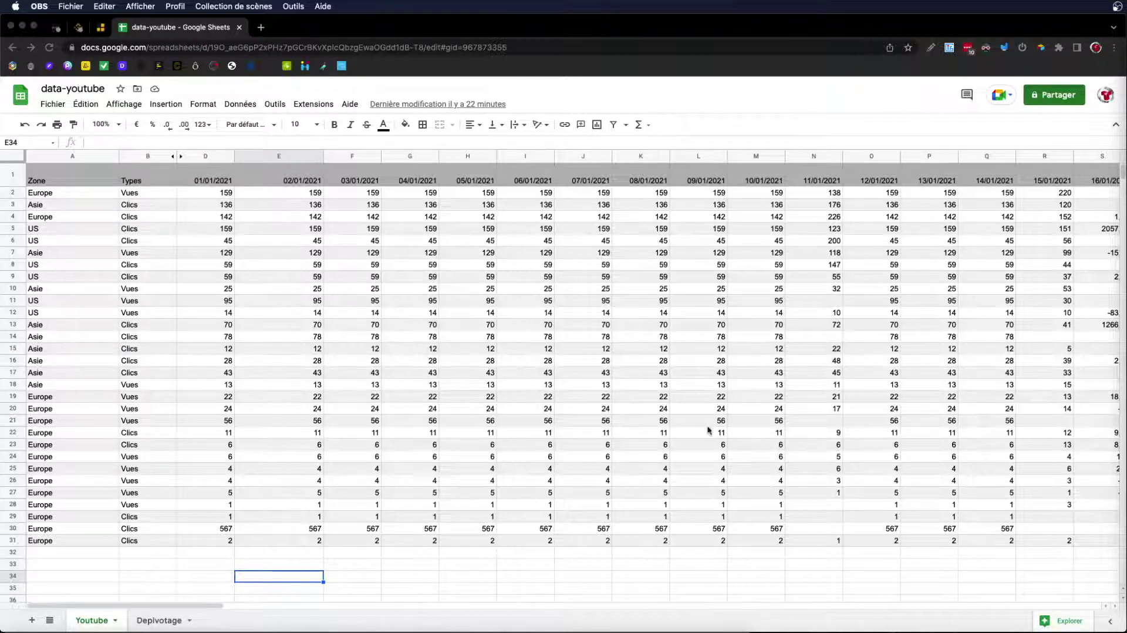
- Examine the Zone and Types columns and the date headers across the full width of the Youtube sheet
{"action": "left_click", "coordinate": [170, 220]}
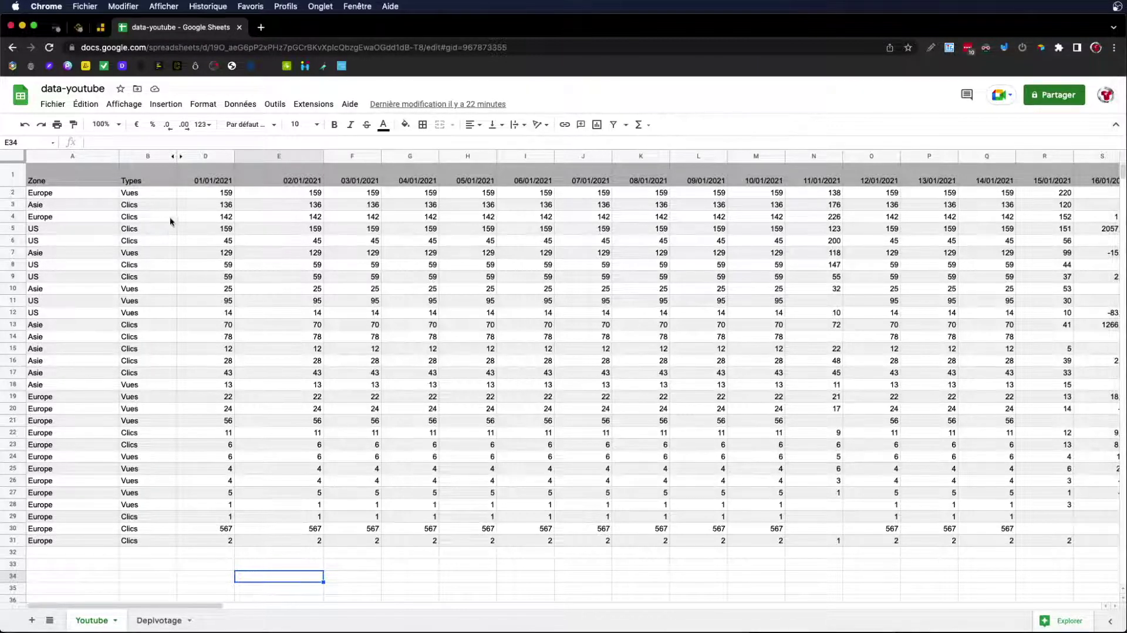
{"action": "left_click", "coordinate": [164, 184]}
{"action": "left_click", "coordinate": [226, 184]}
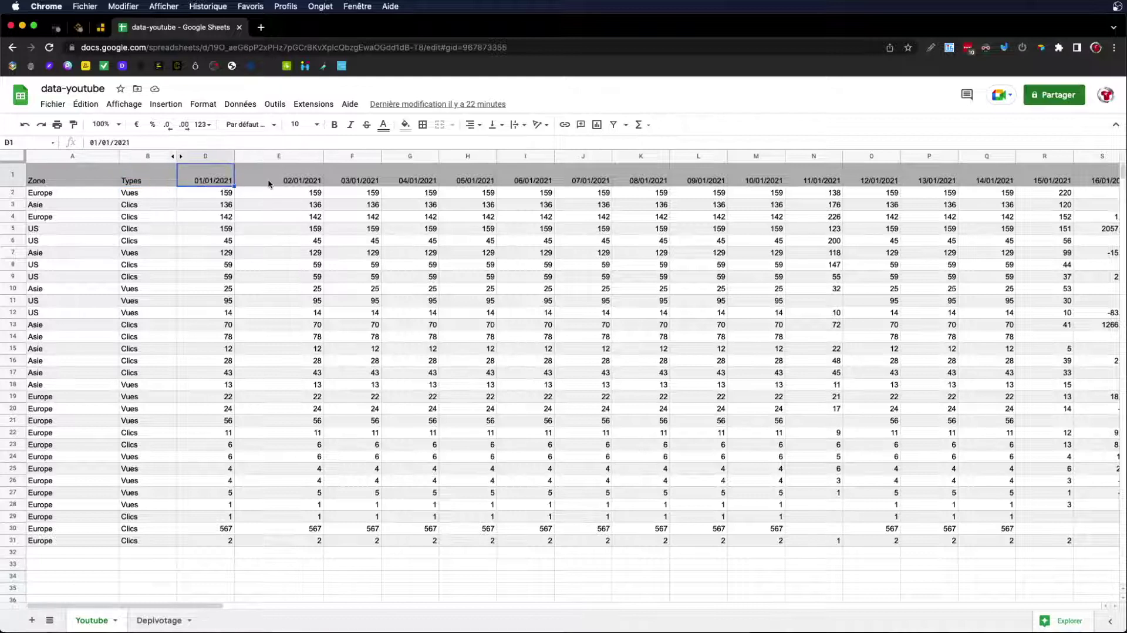
{"action": "left_click", "coordinate": [268, 179]}
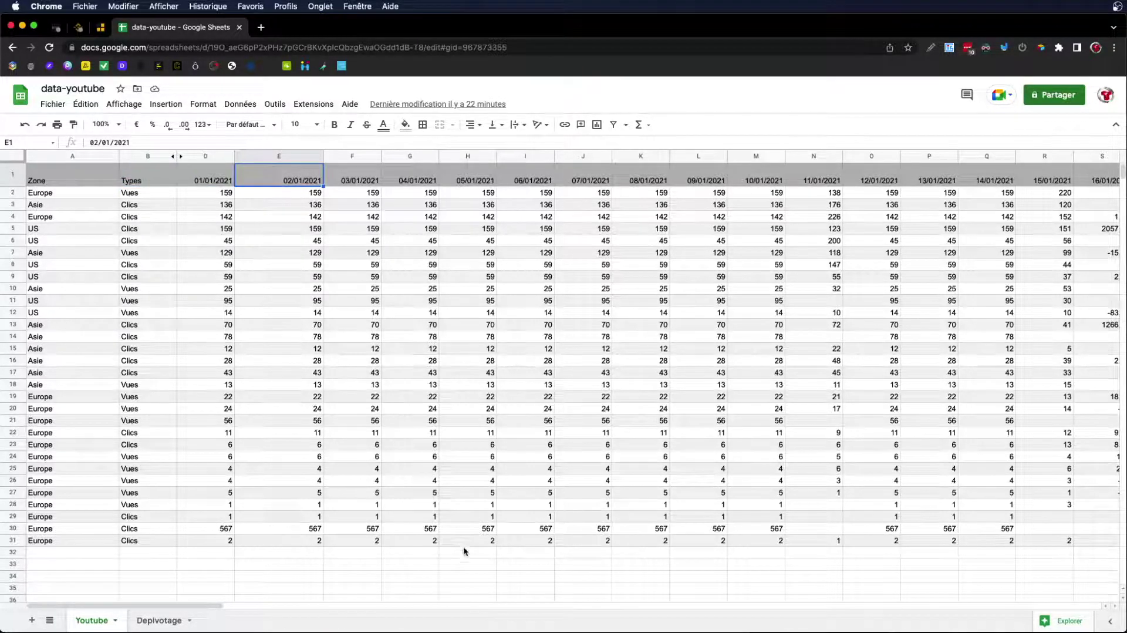
{"action": "left_click_drag", "start_coordinate": [182, 604], "coordinate": [624, 627]}
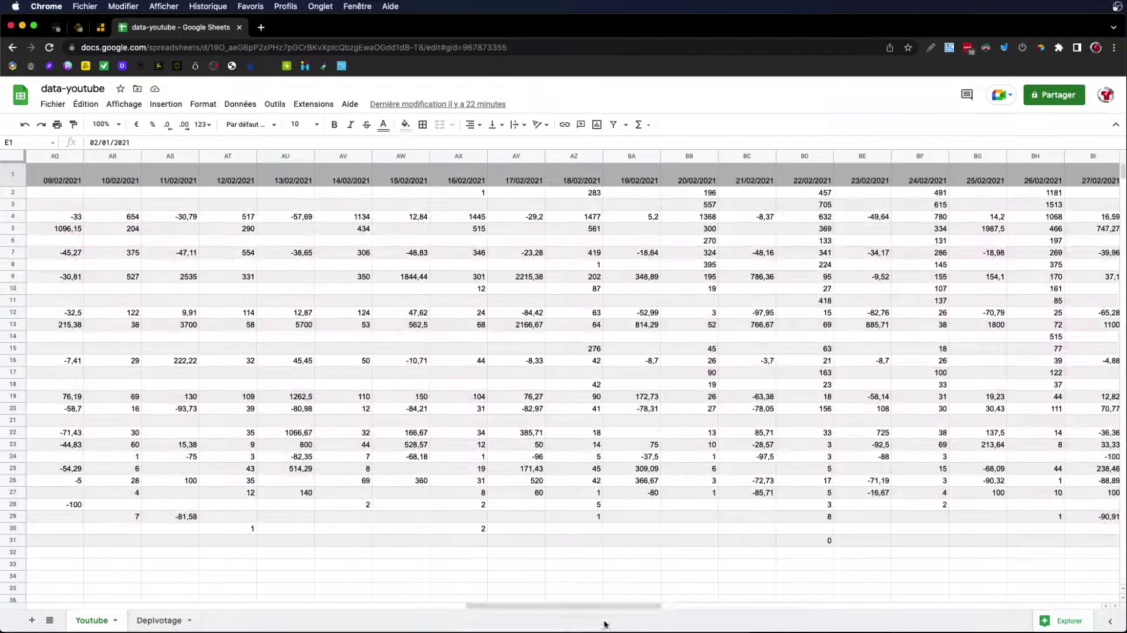
{"action": "left_click_drag", "start_coordinate": [536, 607], "coordinate": [202, 600]}
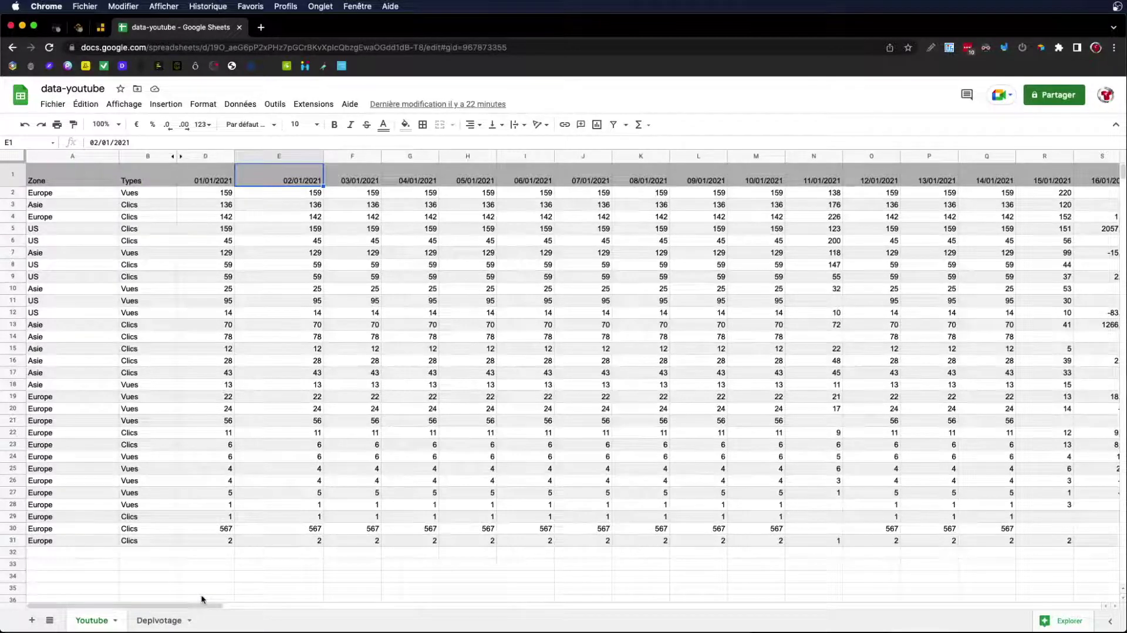
- Examine the Depivotage sheet's Zone, types, Dates and Valeurs columns across the Europe and Asie rows
{"action": "left_click", "coordinate": [175, 622]}
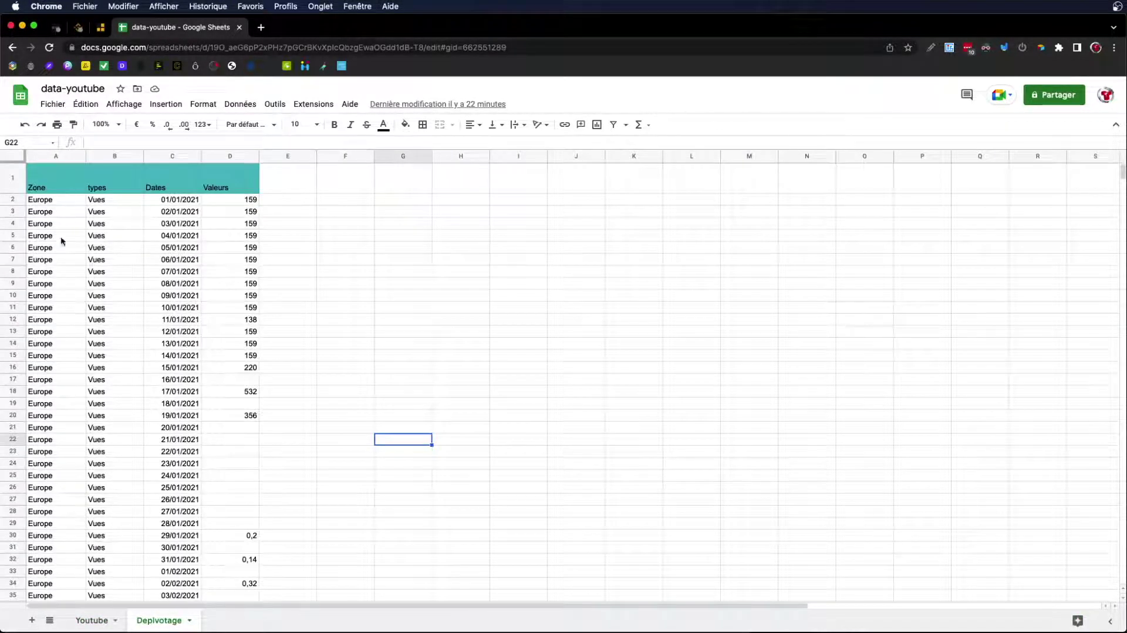
{"action": "scroll", "coordinate": [47, 479], "scroll_direction": "down", "scroll_amount": 15}
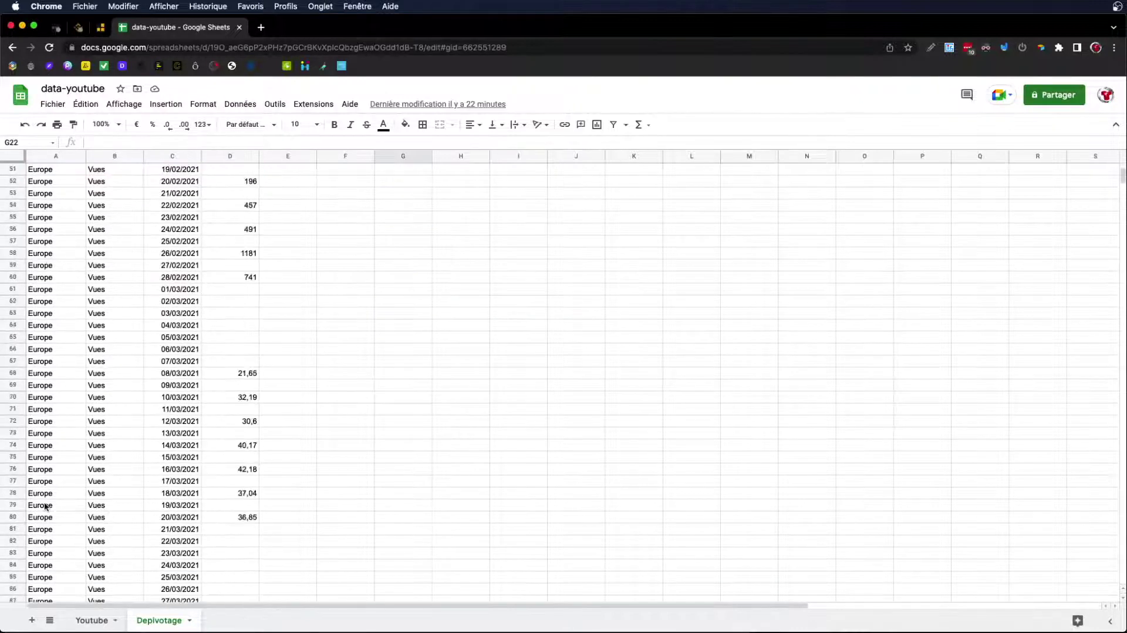
{"action": "scroll", "coordinate": [46, 506], "scroll_direction": "down", "scroll_amount": 6}
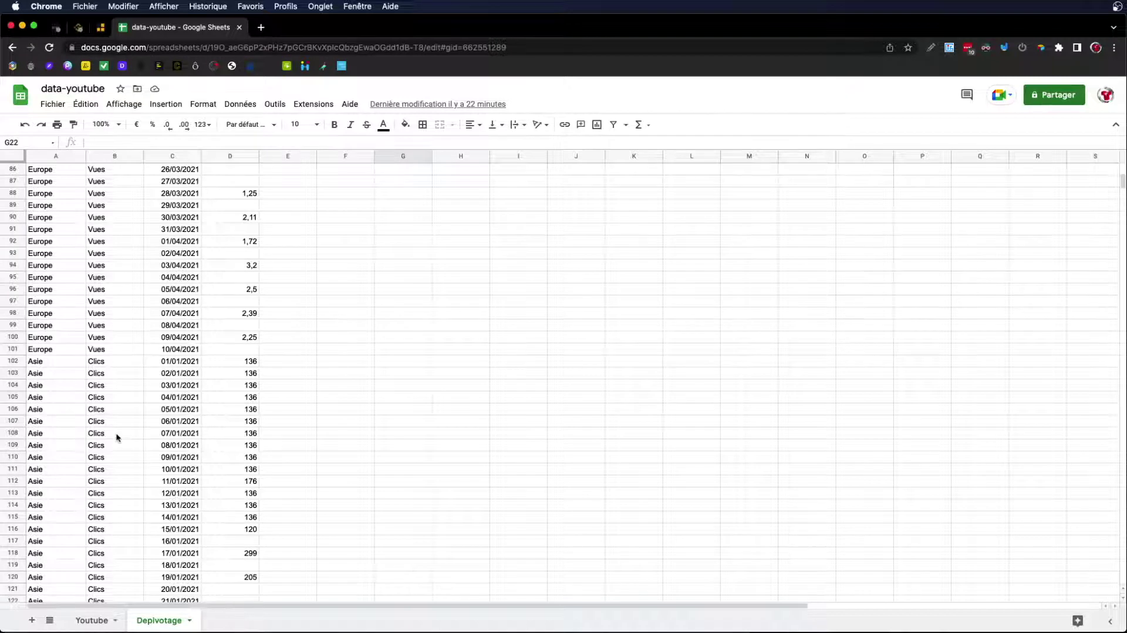
{"action": "scroll", "coordinate": [116, 438], "scroll_direction": "up", "scroll_amount": 13}
{"action": "scroll", "coordinate": [116, 438], "scroll_direction": "down", "scroll_amount": 18}
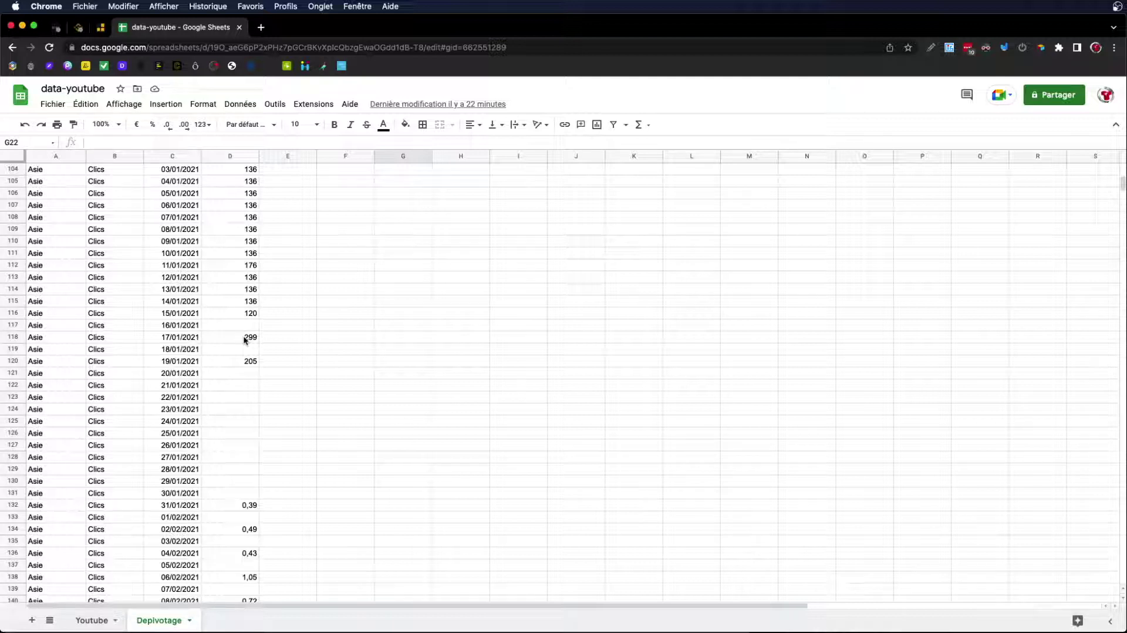
{"action": "left_click", "coordinate": [192, 340]}
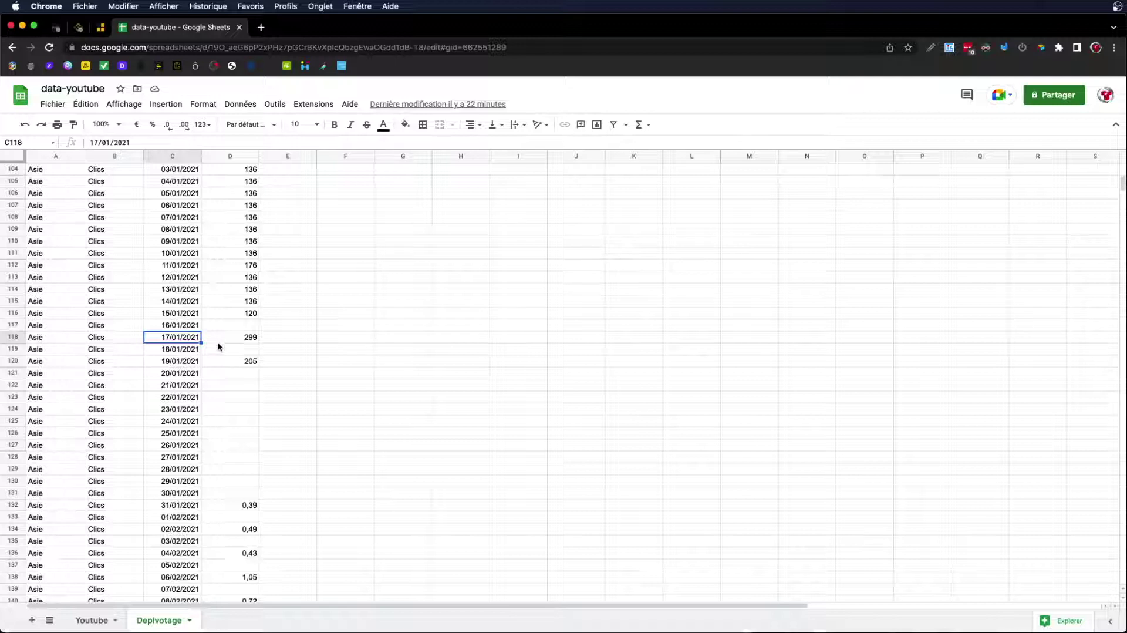
{"action": "scroll", "coordinate": [213, 343], "scroll_direction": "up", "scroll_amount": 10}
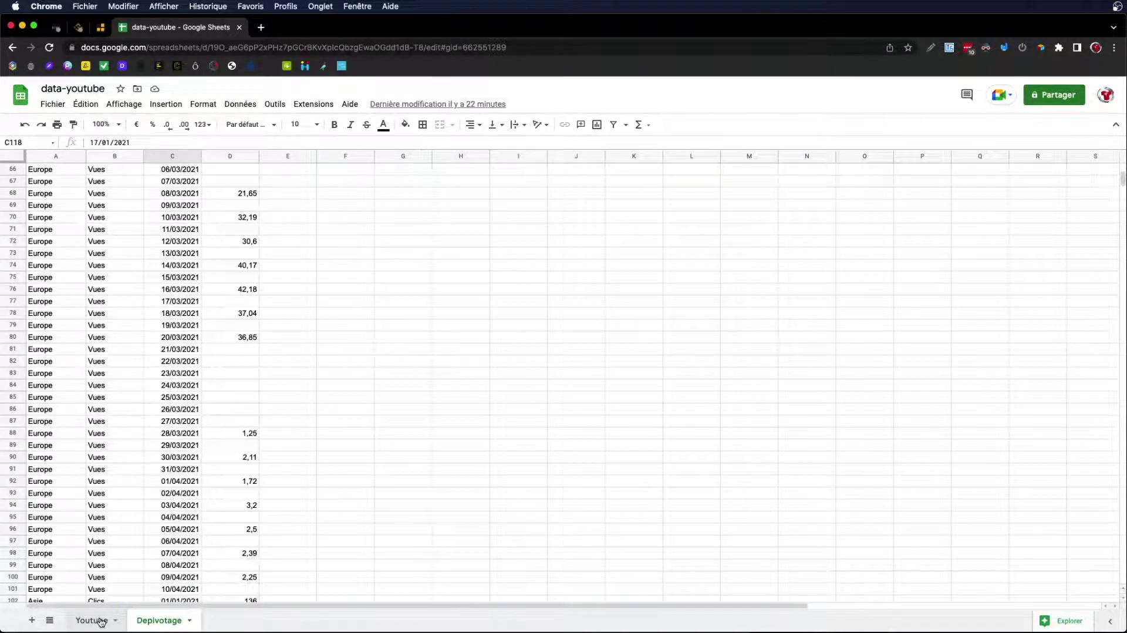
- In the Youtube sheet, insert a column before the 01/01/2021 column and title it "Join"
{"action": "left_click", "coordinate": [101, 621]}
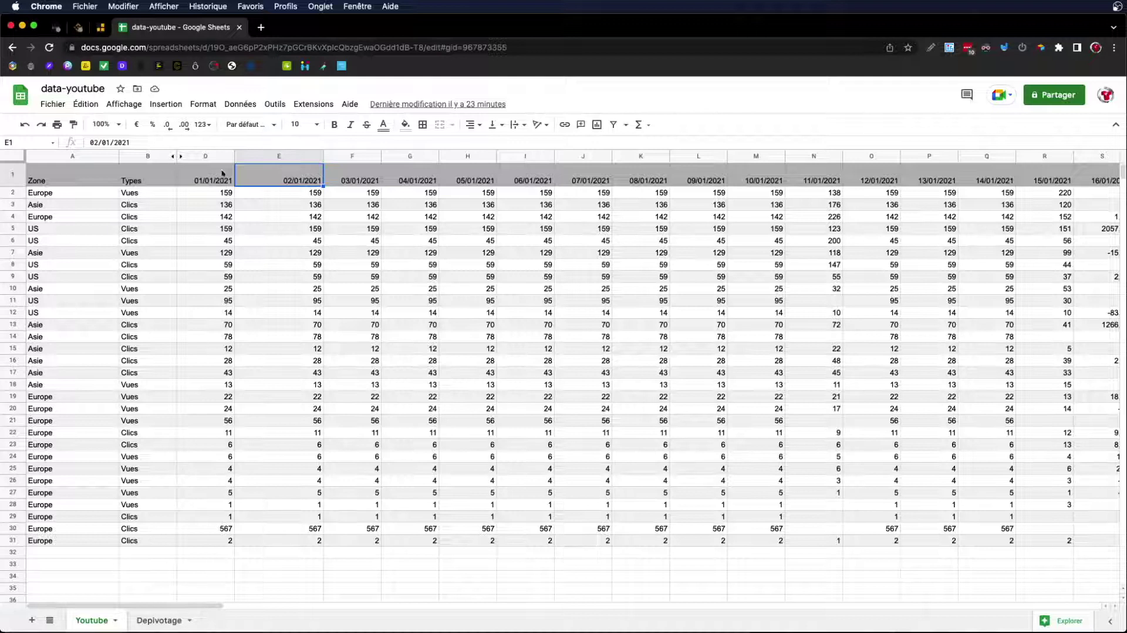
{"action": "right_click", "coordinate": [206, 159]}
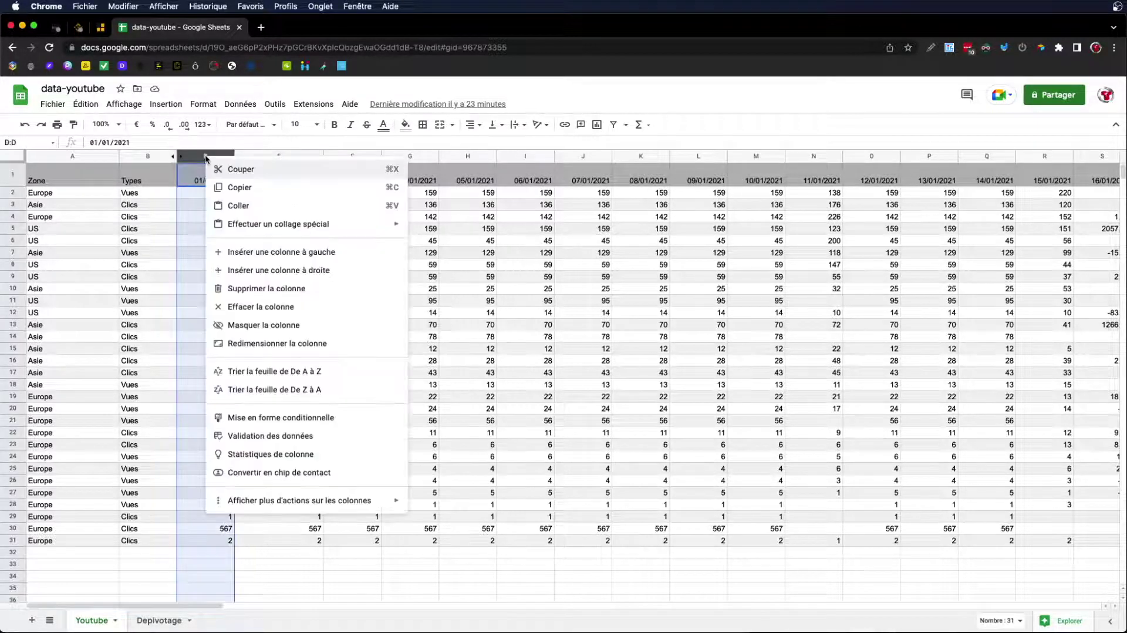
{"action": "left_click", "coordinate": [260, 253]}
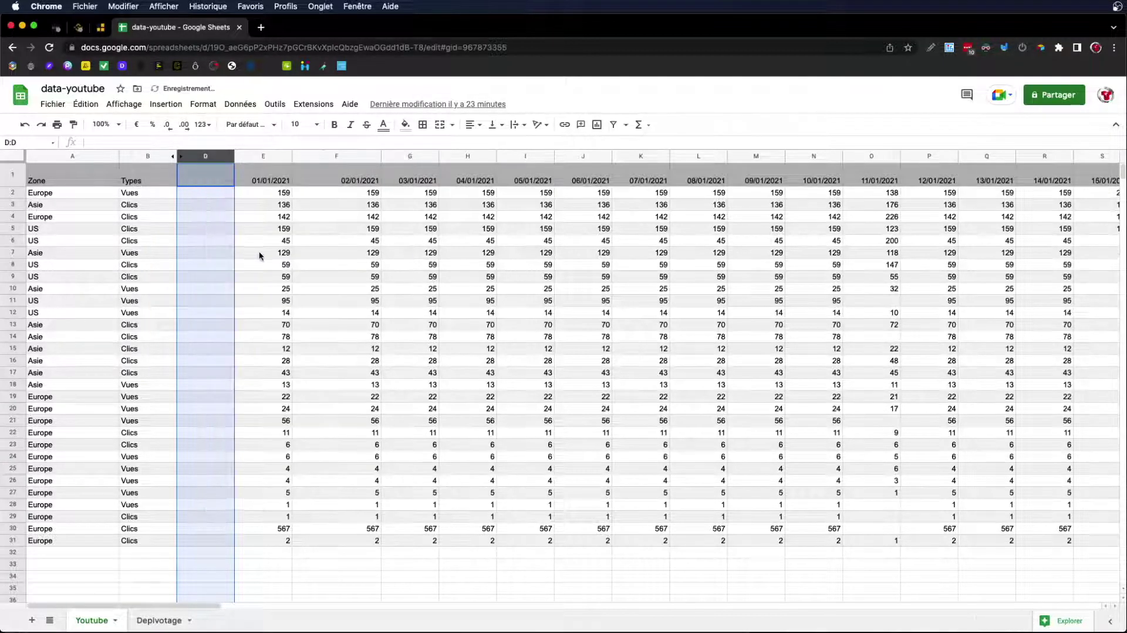
{"action": "left_click", "coordinate": [208, 181]}
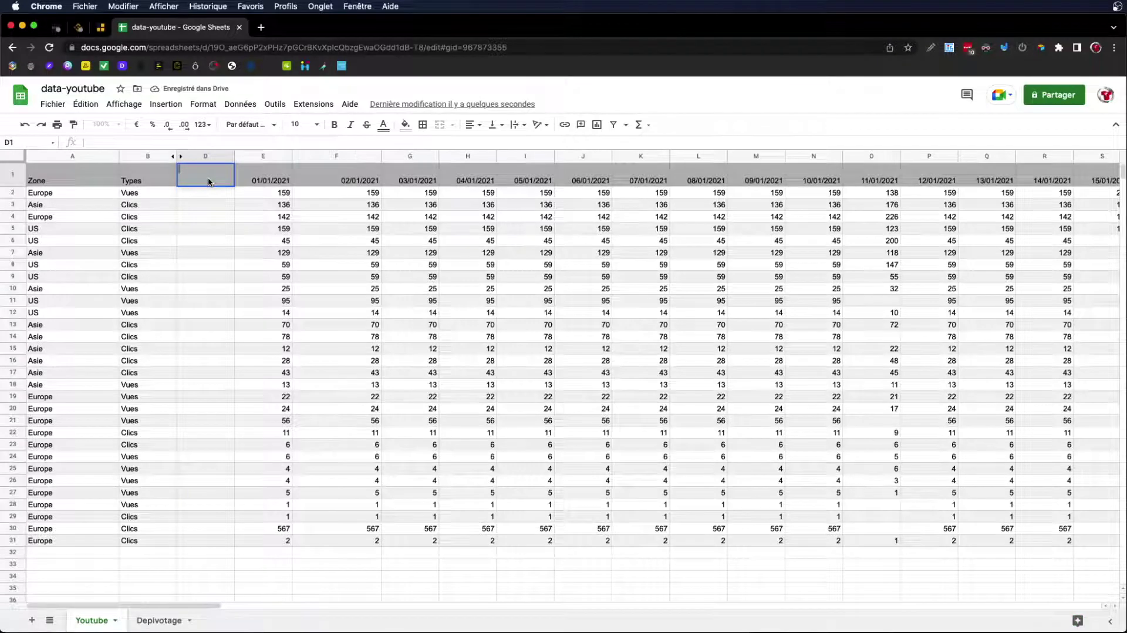
{"action": "type", "text": "Join"}
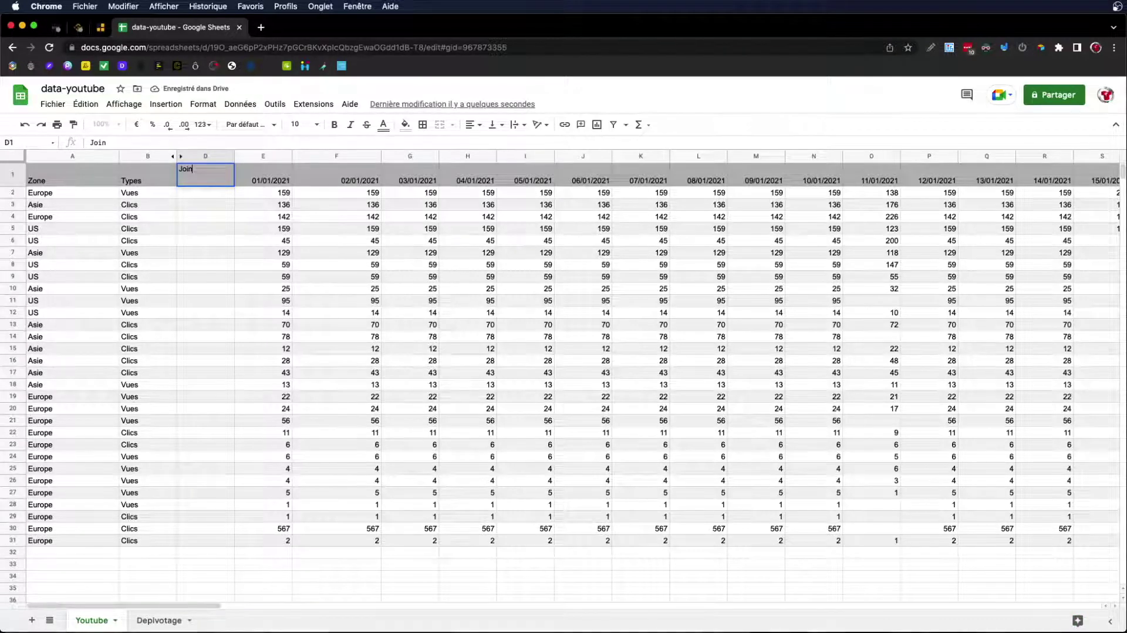
{"action": "key", "text": "Return"}
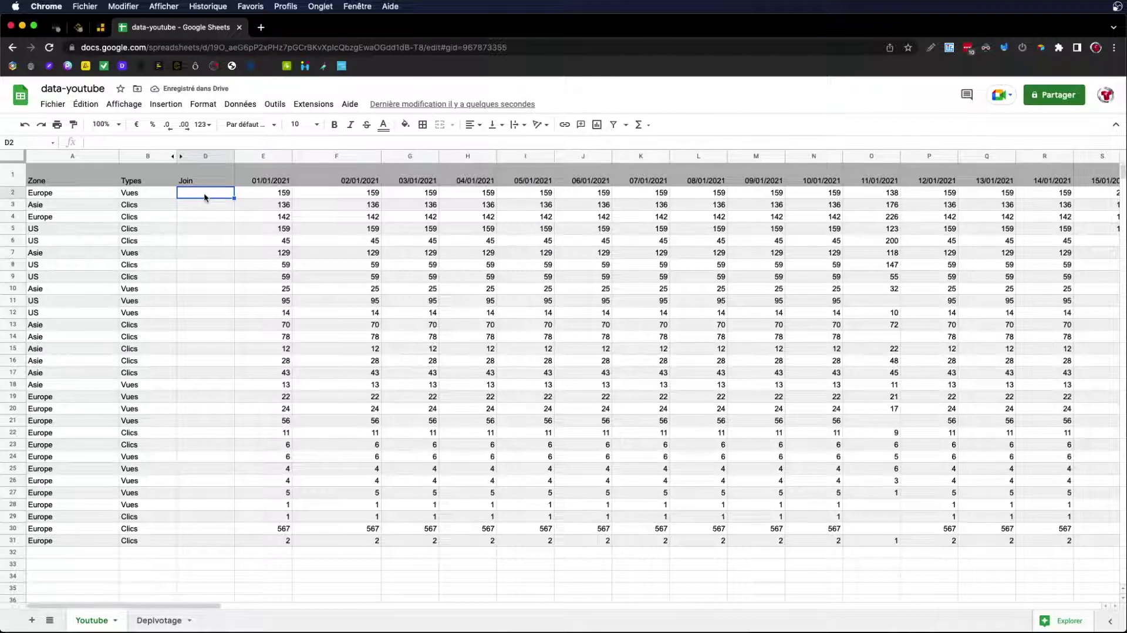
- Start a JOIN formula in cell D2 with "|" as the delimiter
{"action": "type", "text": "="}
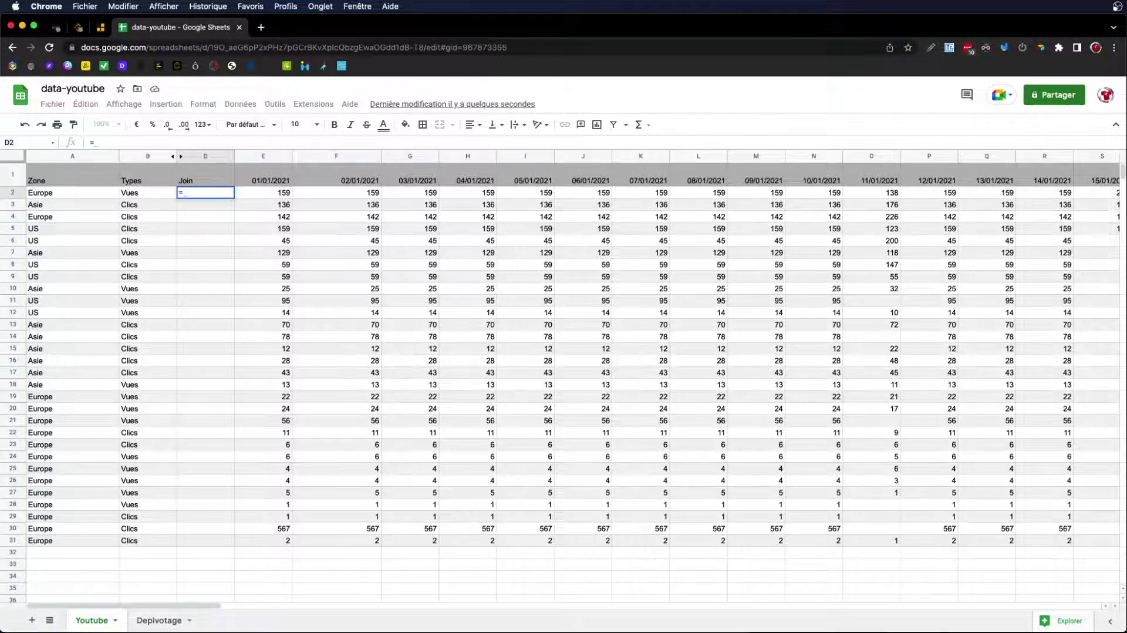
{"action": "type", "text": "\""}
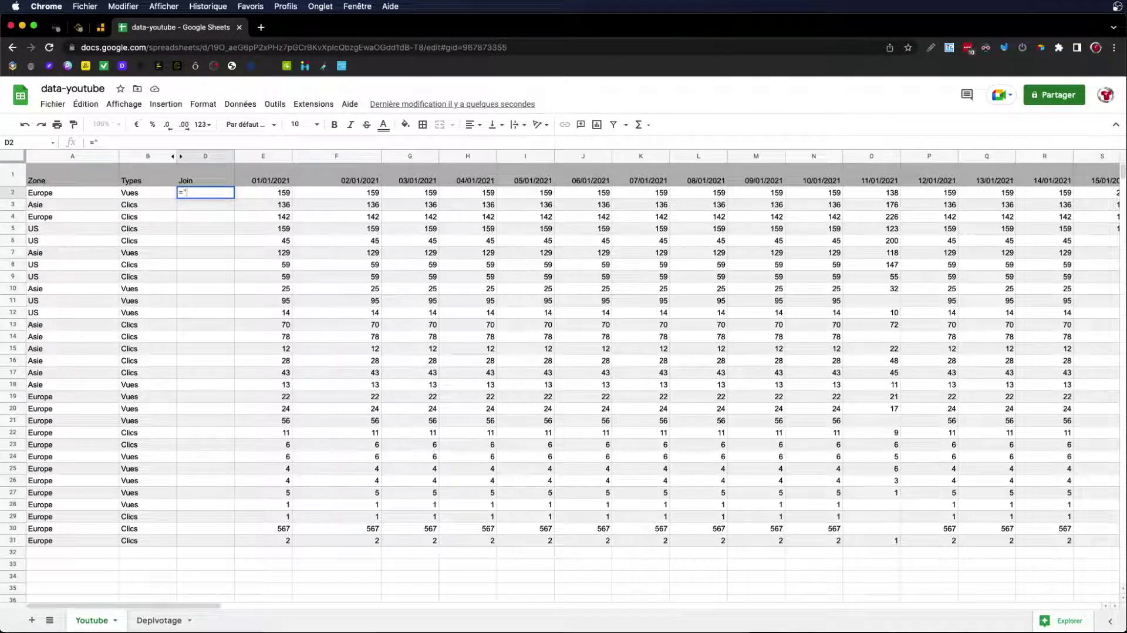
{"action": "type", "text": "join"}
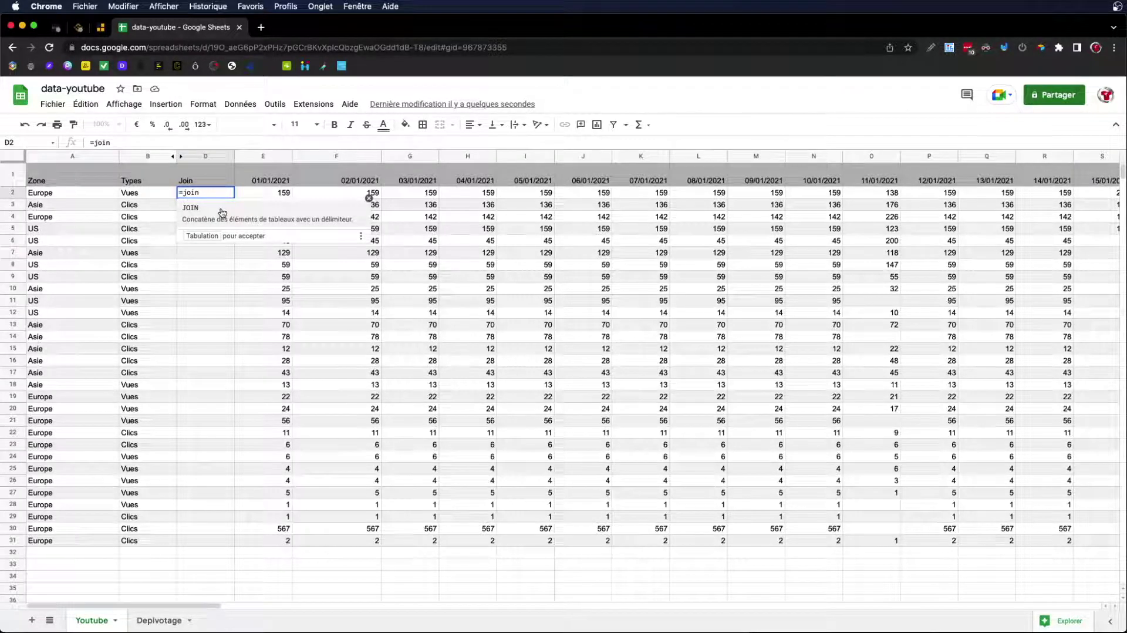
{"action": "key", "text": "Tab"}
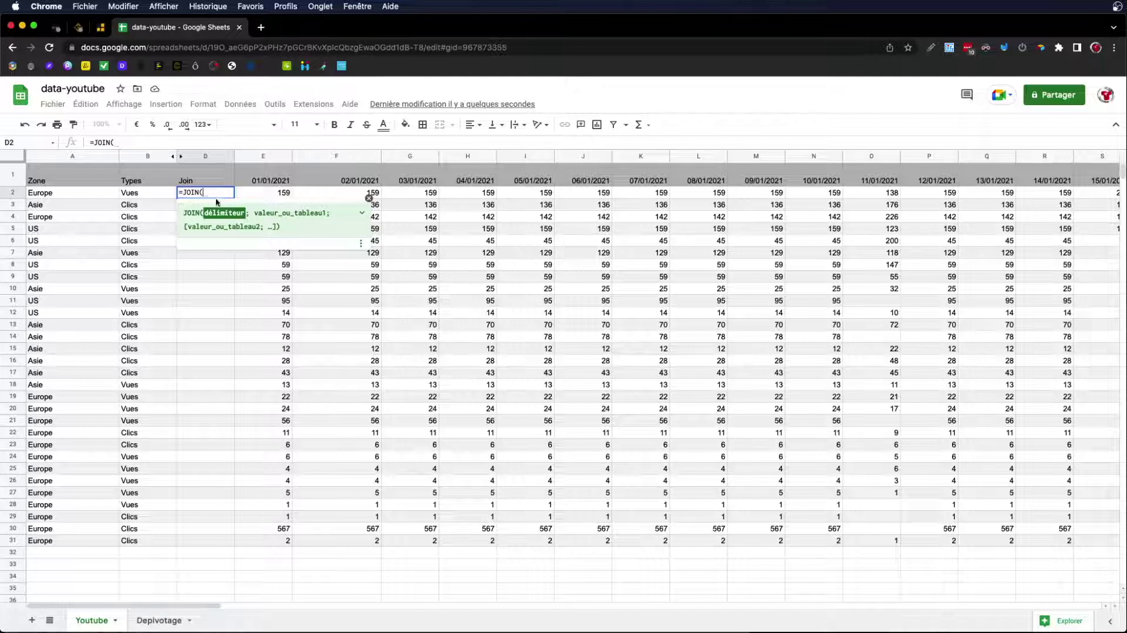
{"action": "left_click", "coordinate": [361, 213]}
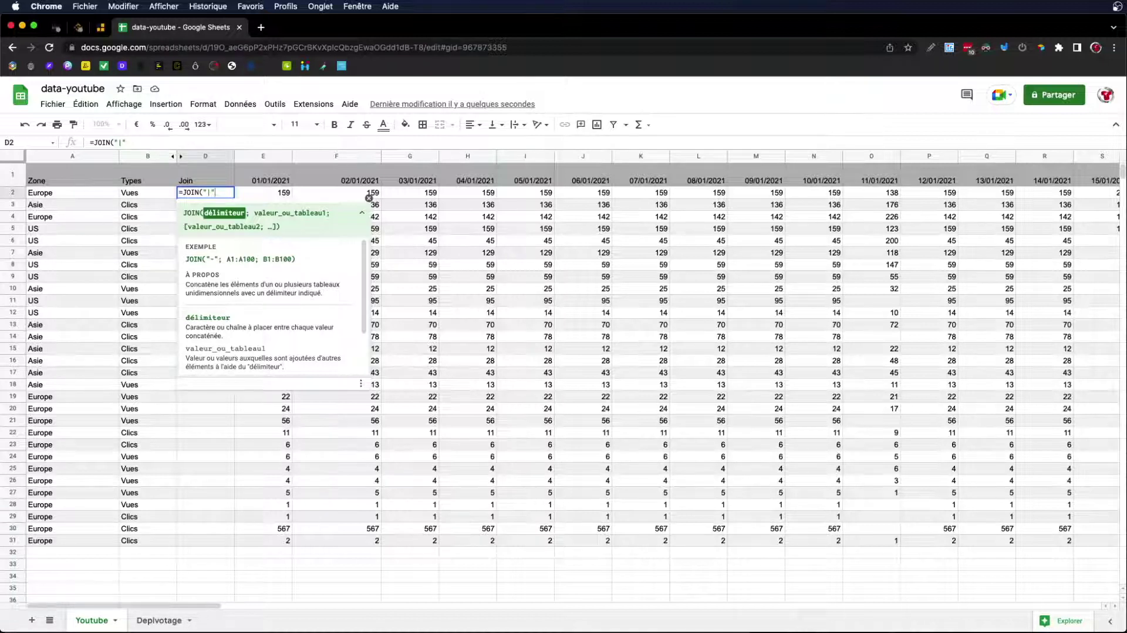
{"action": "type", "text": ";"}
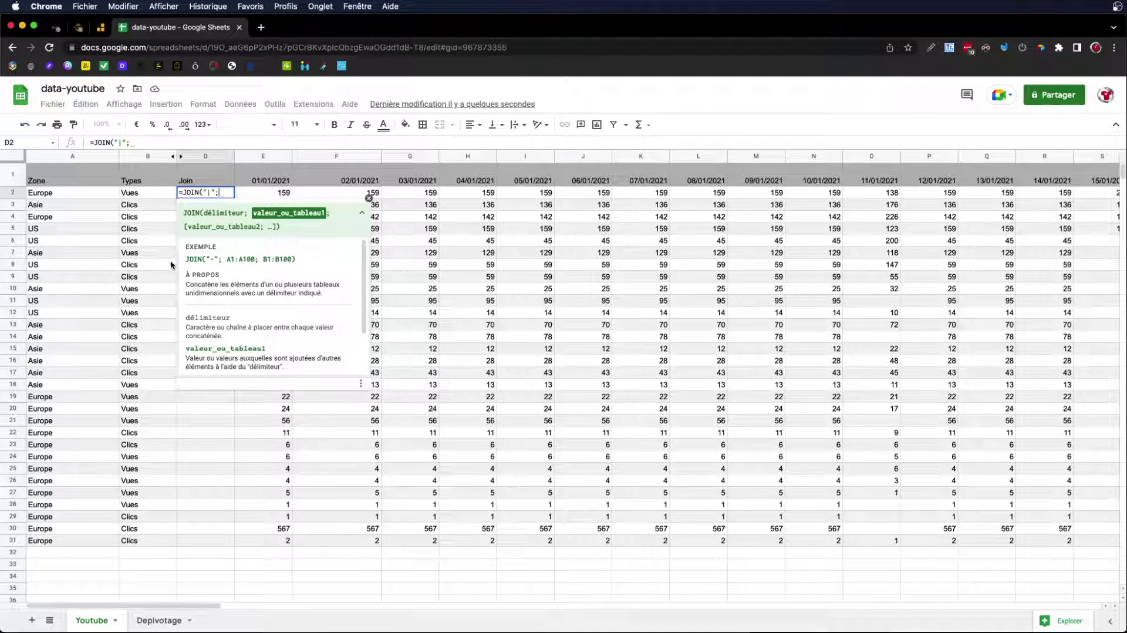
- Complete the JOIN formula in D2 with the range A2:CZ31
{"action": "left_click", "coordinate": [53, 192]}
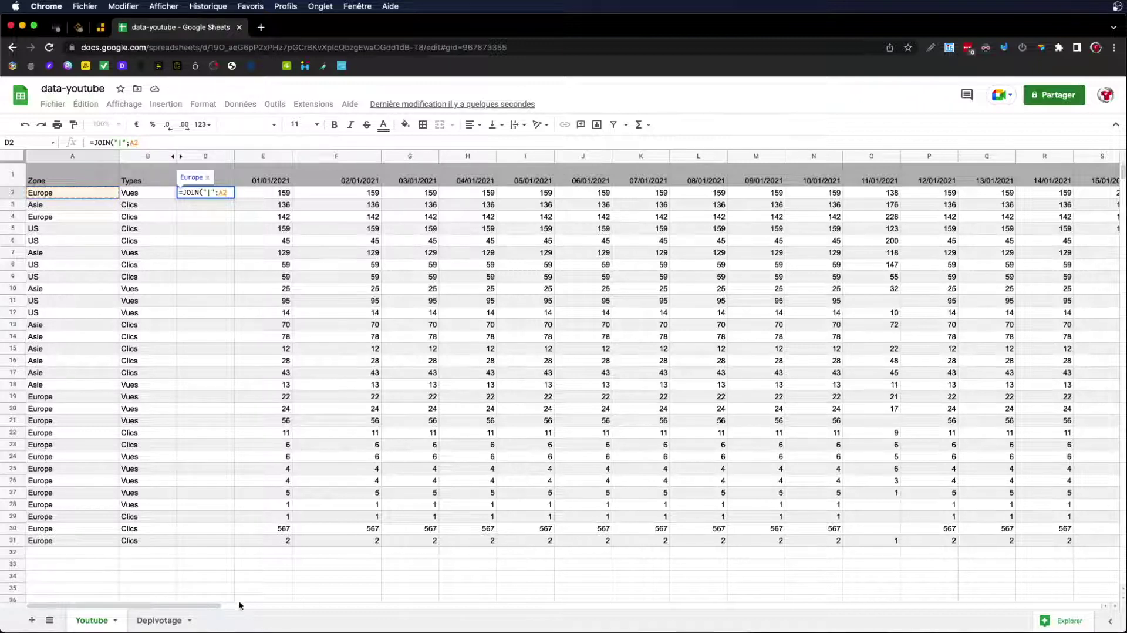
{"action": "left_click_drag", "start_coordinate": [186, 605], "coordinate": [942, 622]}
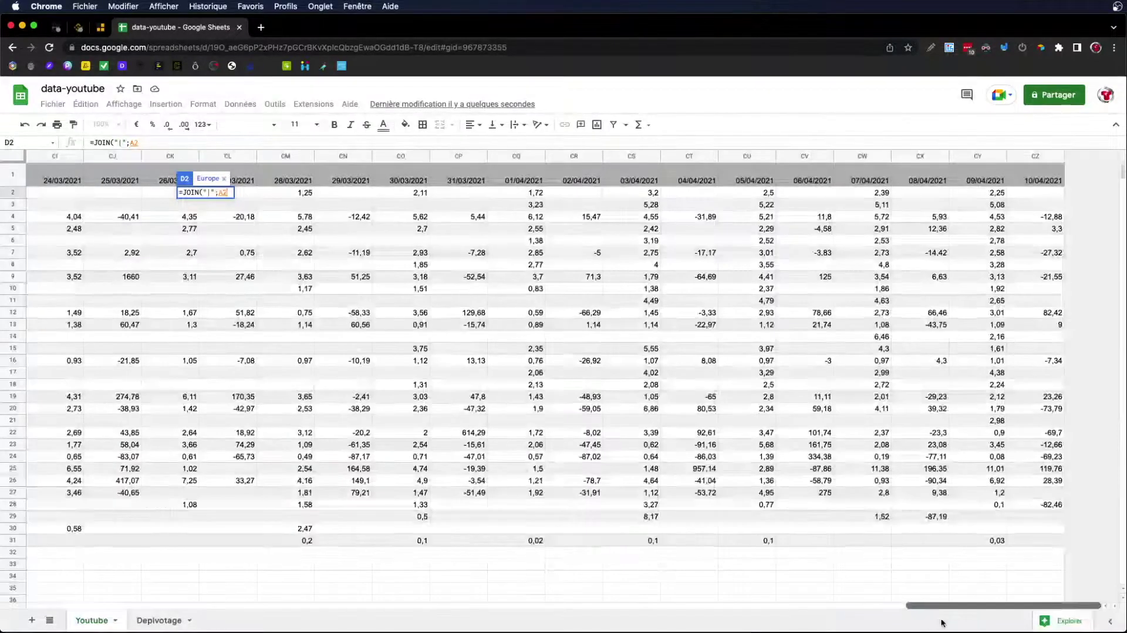
{"action": "left_click", "coordinate": [1048, 542], "text": "shift"}
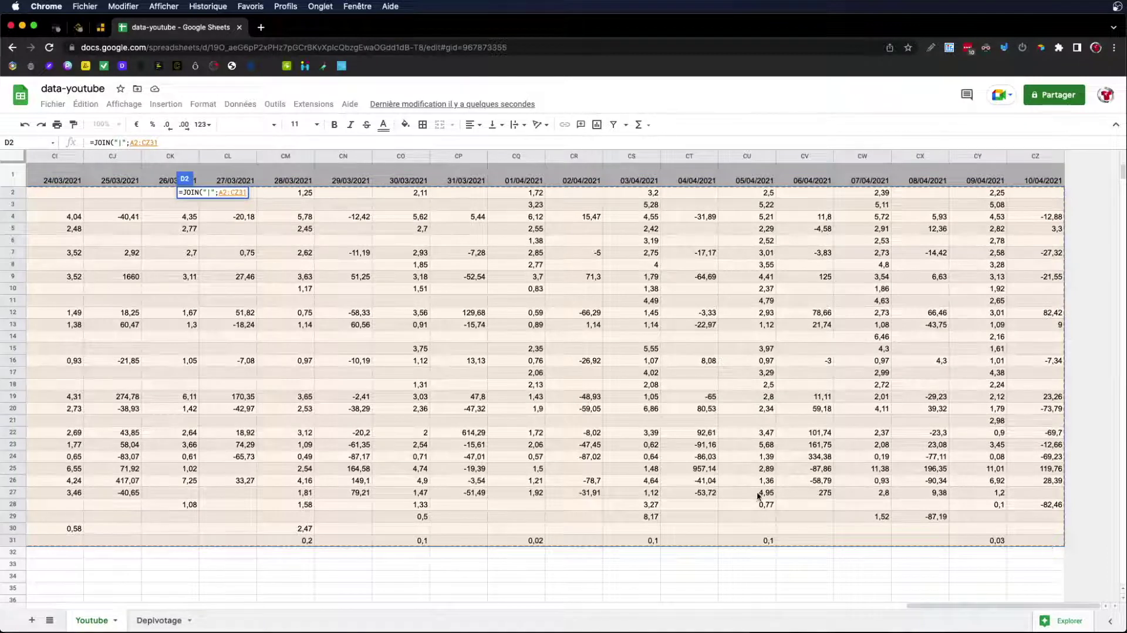
{"action": "left_click", "coordinate": [255, 139]}
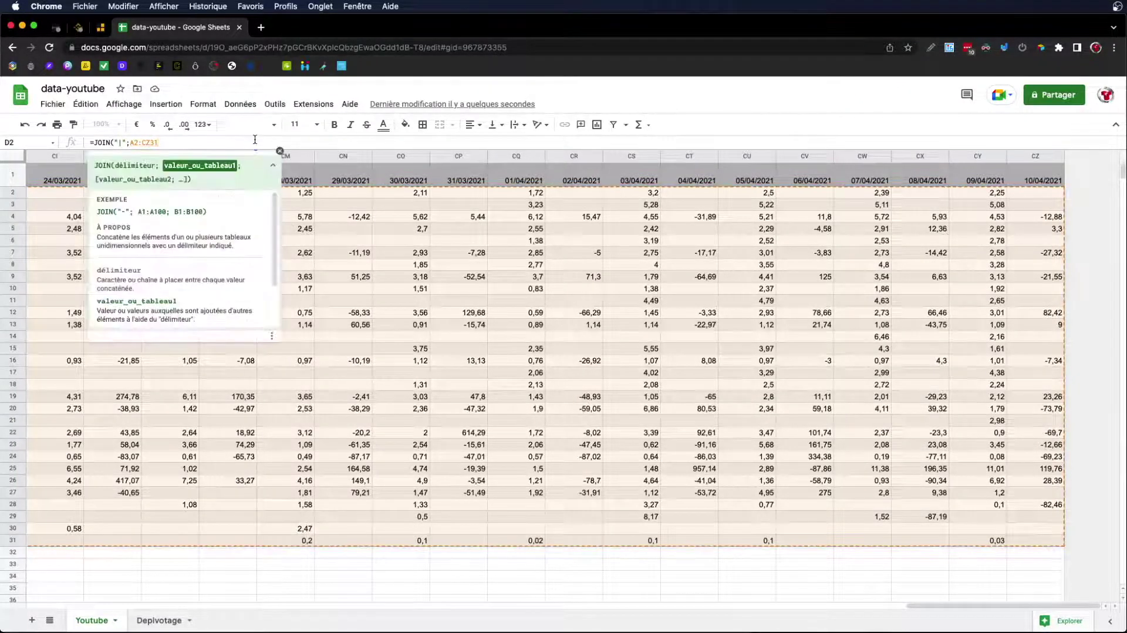
{"action": "type", "text": ")"}
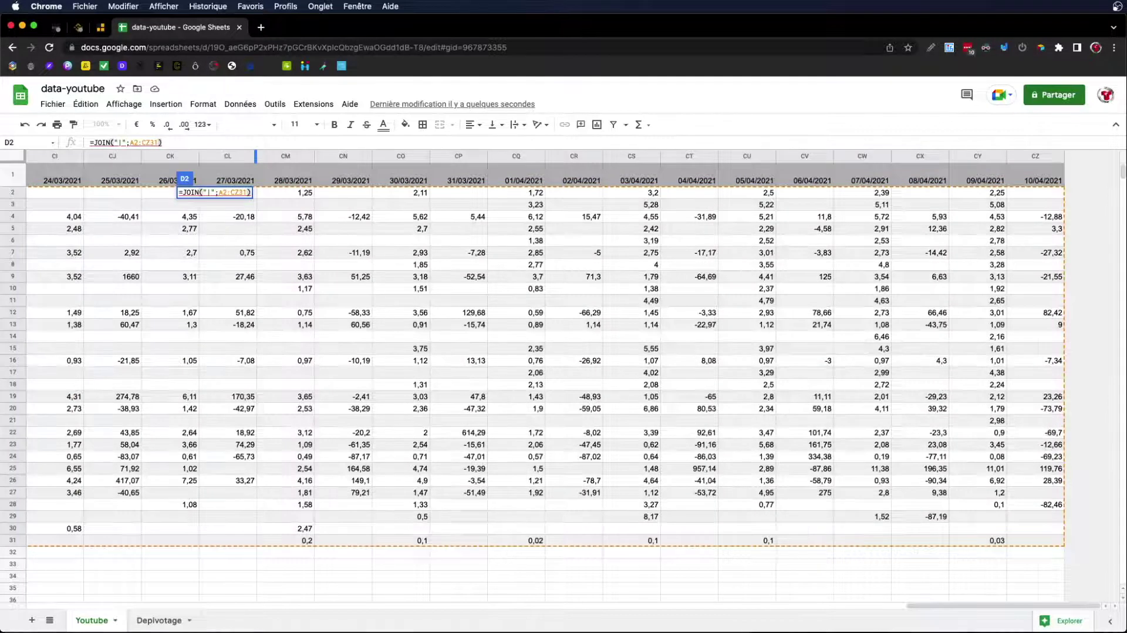
{"action": "key", "text": "Return"}
- Change the range of the JOIN formula in D2 to A2:B31
{"action": "left_click", "coordinate": [61, 193]}
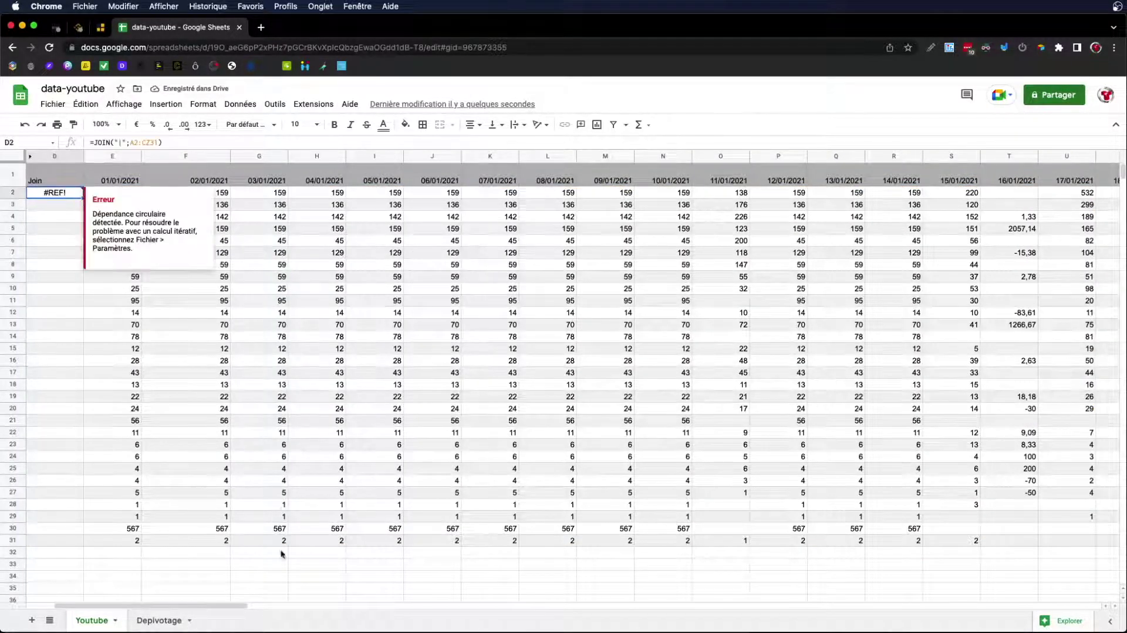
{"action": "left_click_drag", "start_coordinate": [211, 605], "coordinate": [182, 606]}
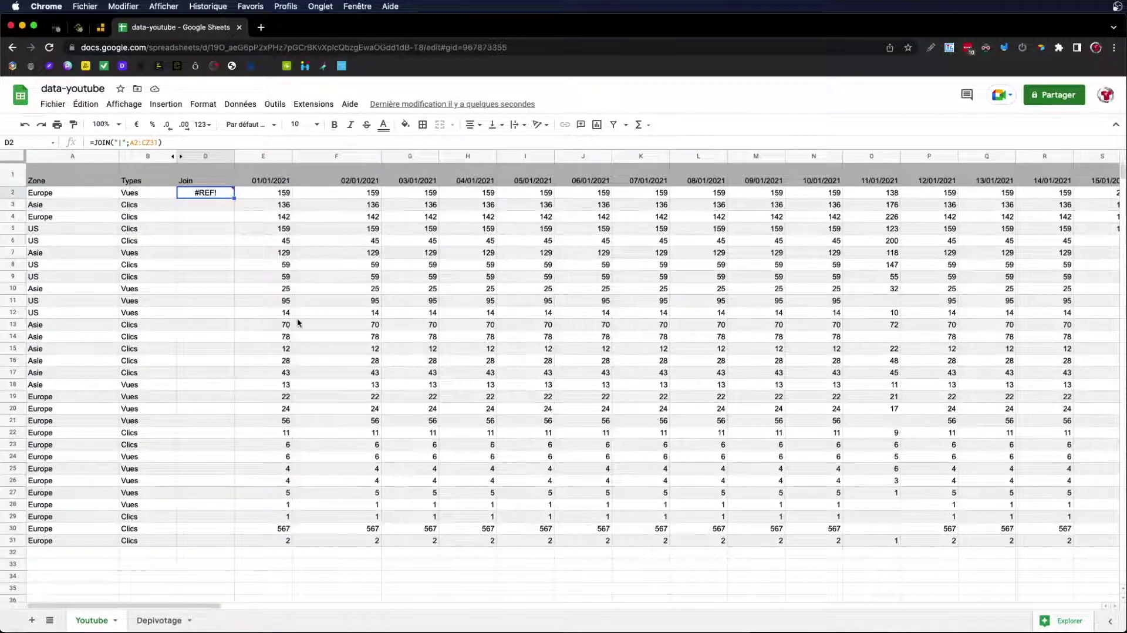
{"action": "mouse_move", "coordinate": [186, 196]}
{"action": "left_click", "coordinate": [152, 143]}
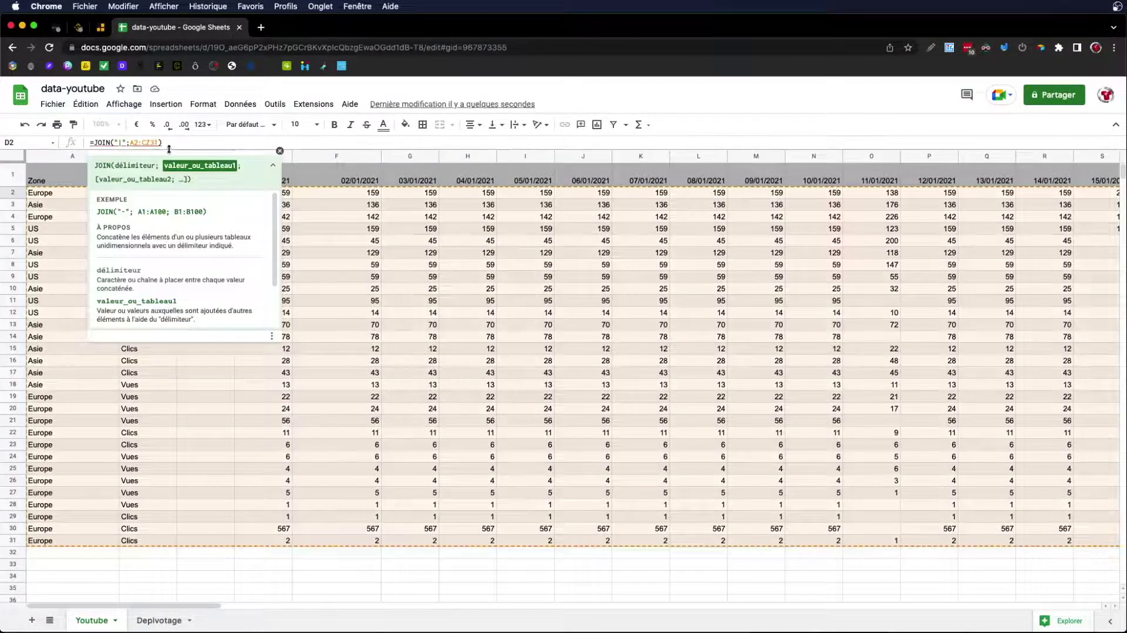
{"action": "key", "text": "BackSpace"}
{"action": "key", "text": "BackSpace"}
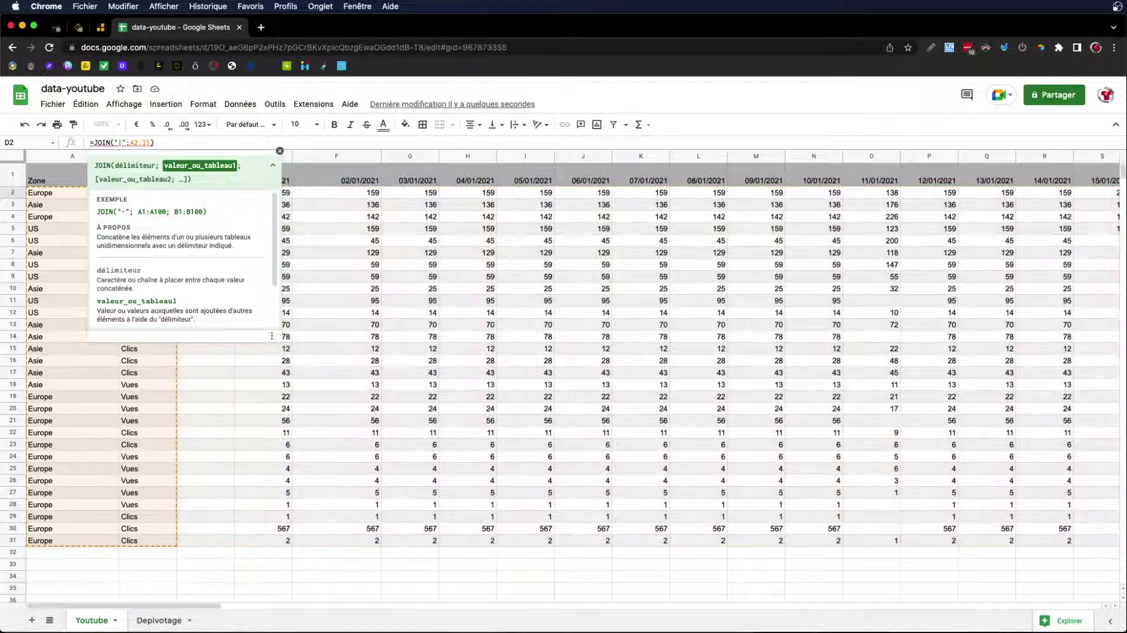
{"action": "type", "text": "B"}
{"action": "key", "text": "Return"}
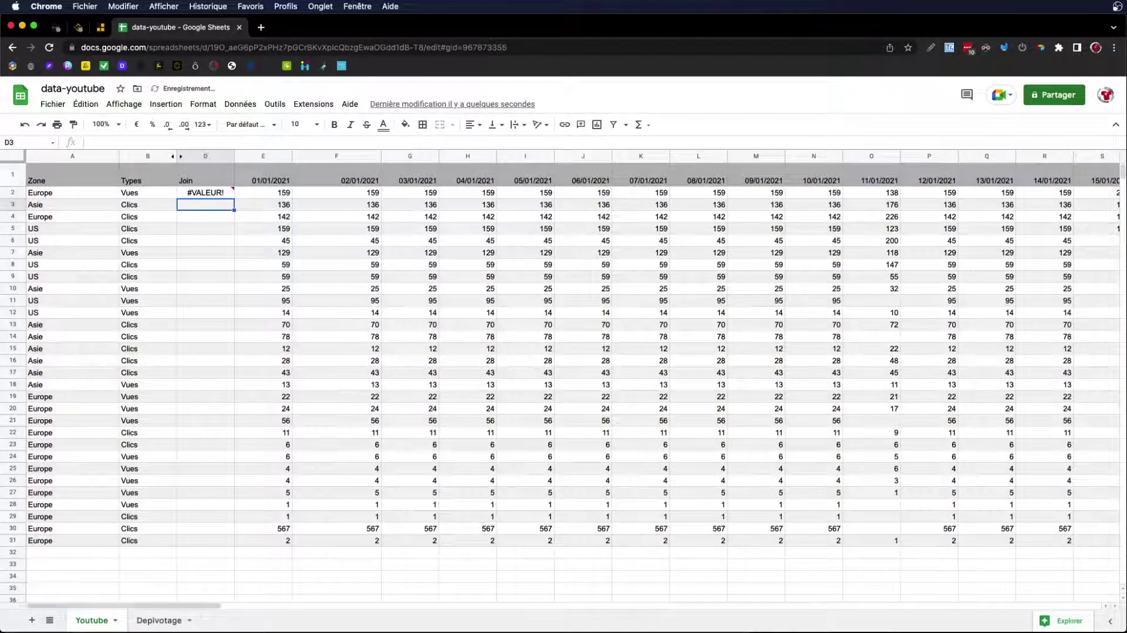
- Change the range of the JOIN formula in D2 to A2:B2
{"action": "left_click", "coordinate": [217, 198]}
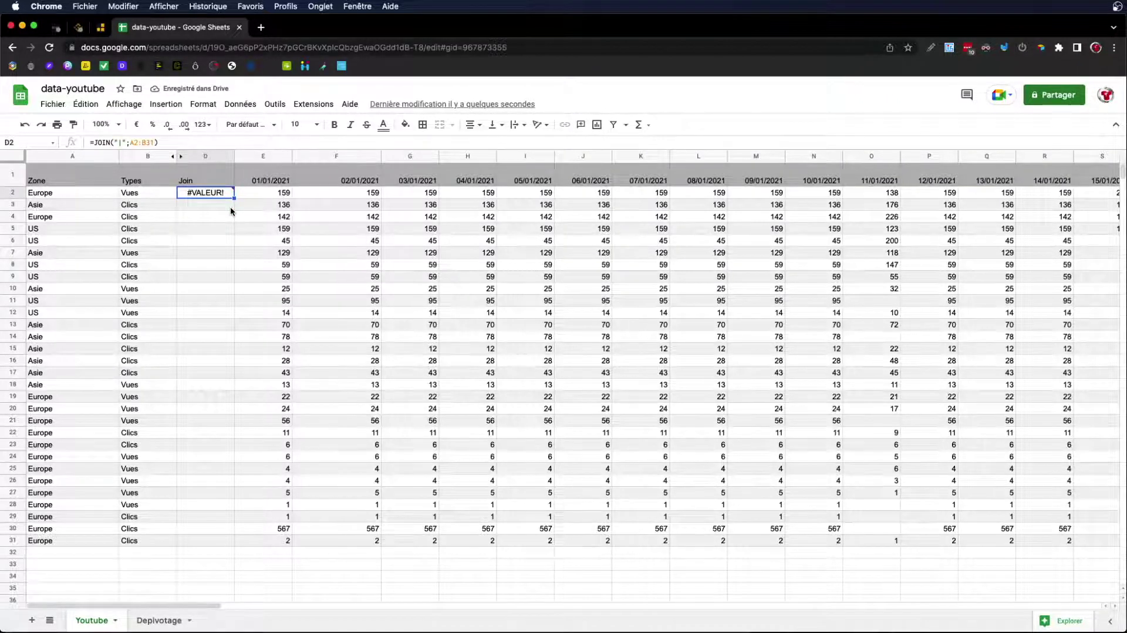
{"action": "mouse_move", "coordinate": [208, 197]}
{"action": "left_click", "coordinate": [155, 143]}
{"action": "key", "text": "BackSpace"}
{"action": "key", "text": "BackSpace"}
{"action": "type", "text": "2"}
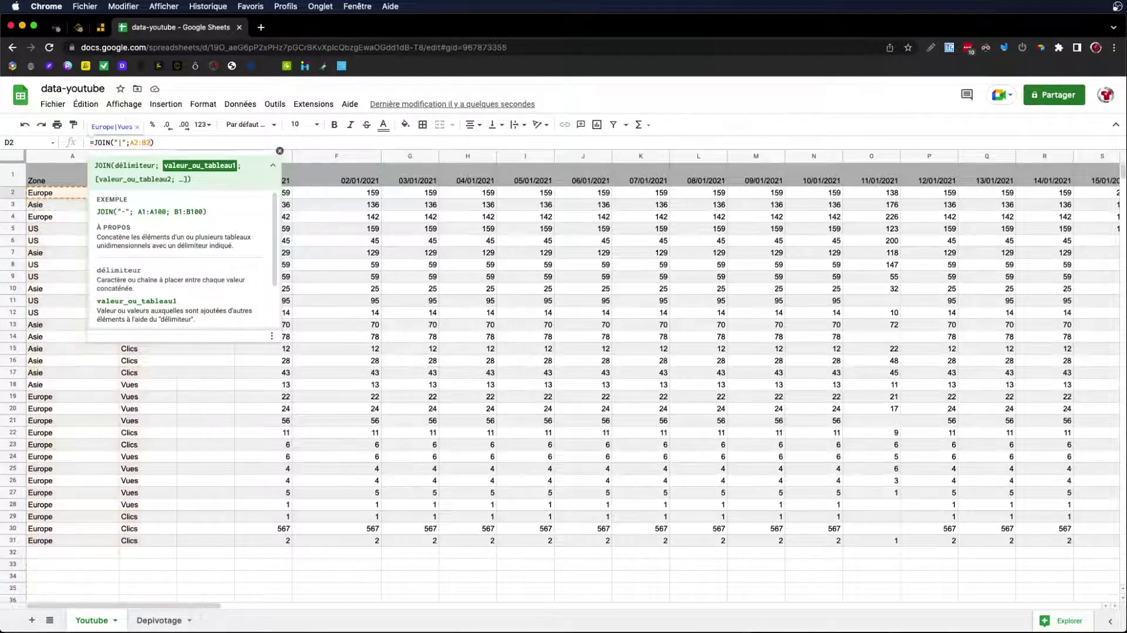
{"action": "key", "text": "Return"}
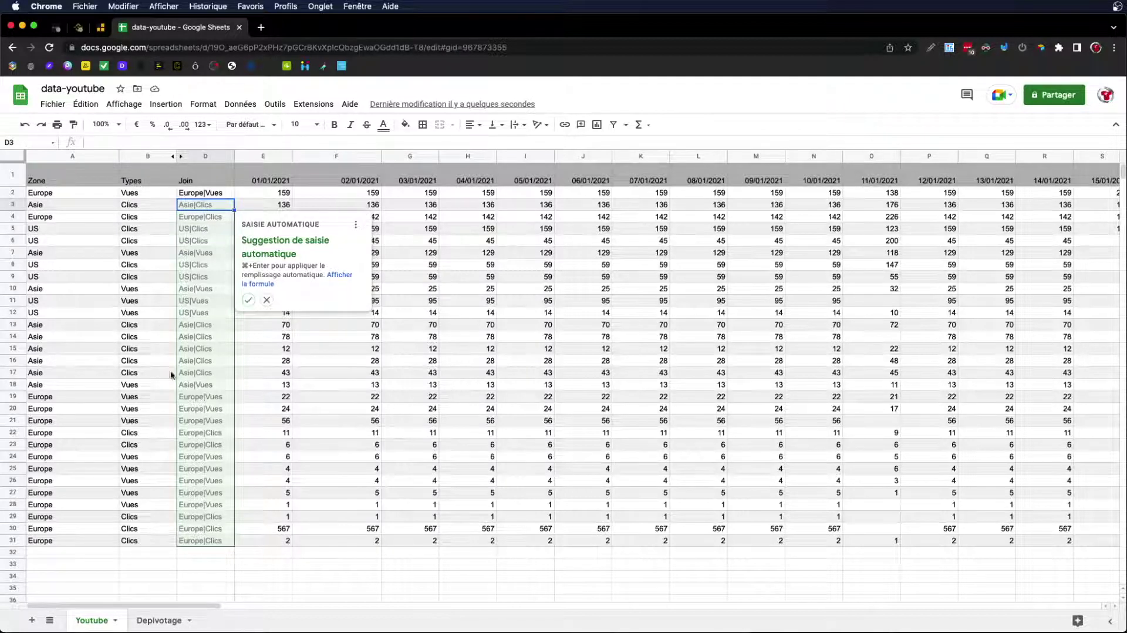
- Fill the JOIN formula down the Join column through row 31 with the suggested autofill and check several filled cells
{"action": "left_click", "coordinate": [249, 301]}
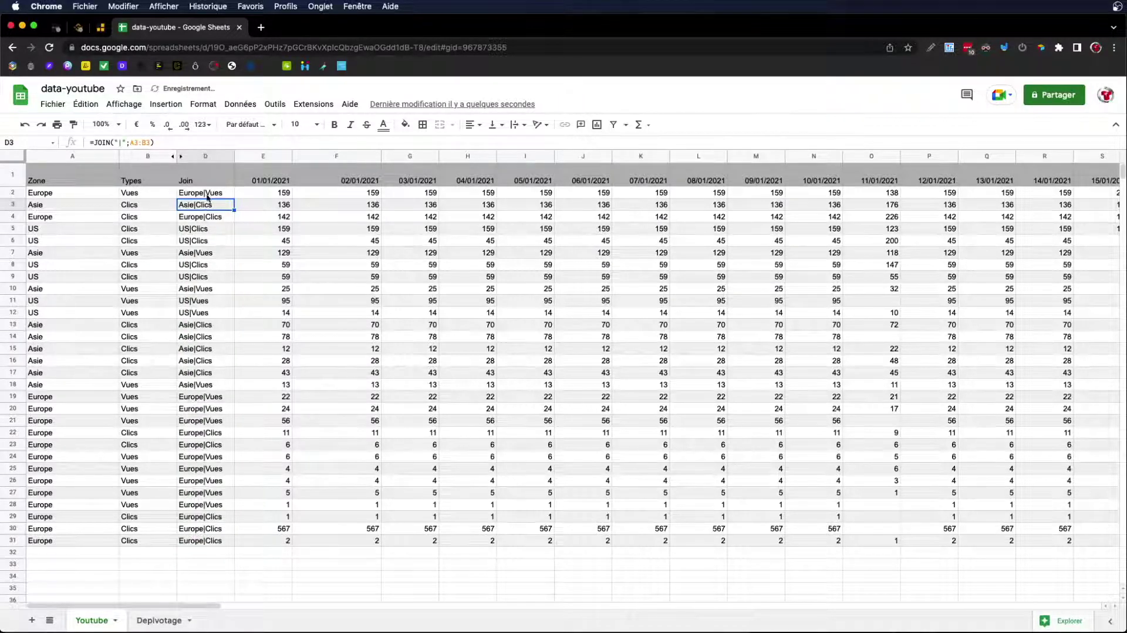
{"action": "left_click", "coordinate": [209, 242]}
{"action": "left_click", "coordinate": [209, 291]}
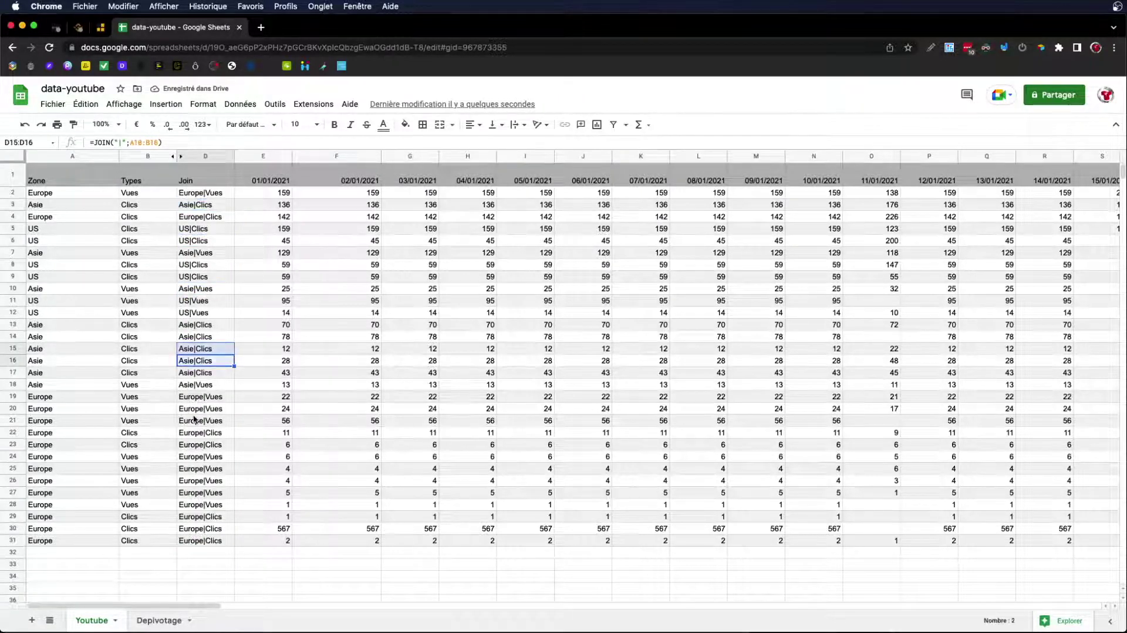
{"action": "left_click", "coordinate": [201, 194]}
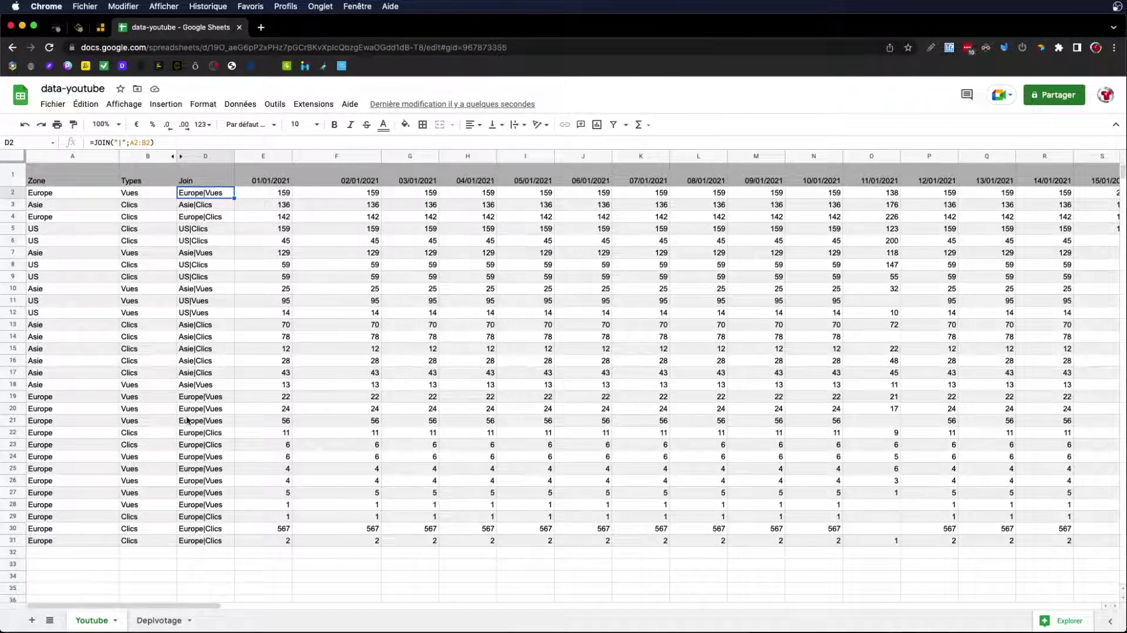
- Add a new sheet to the workbook and name it "depivotage2"
{"action": "left_click", "coordinate": [158, 620]}
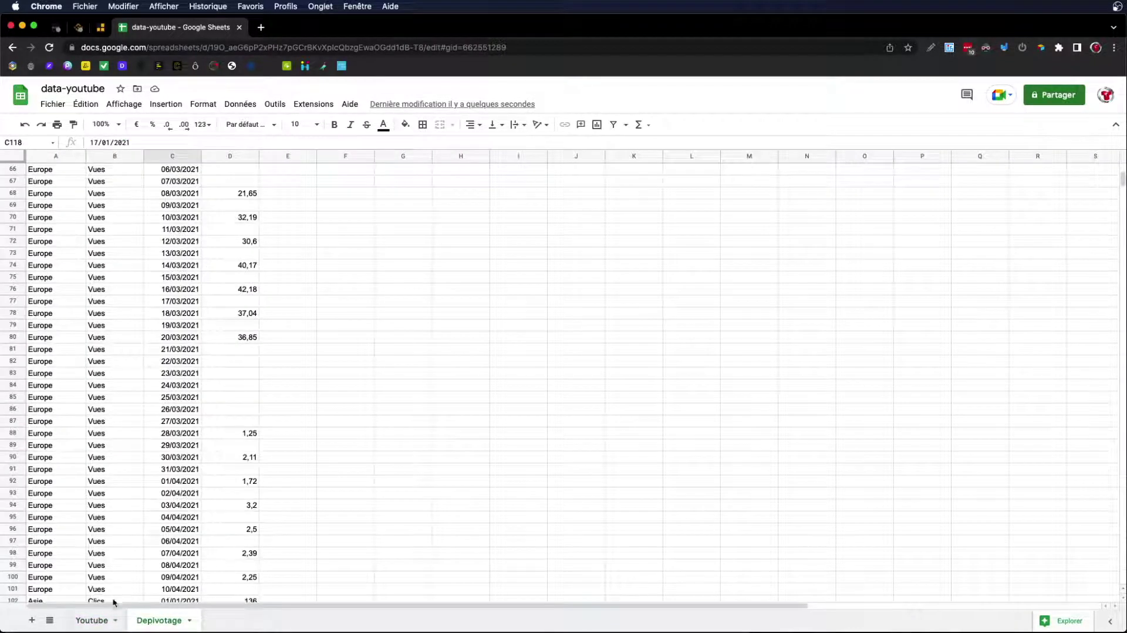
{"action": "left_click", "coordinate": [32, 620]}
{"action": "double_click", "coordinate": [235, 620]}
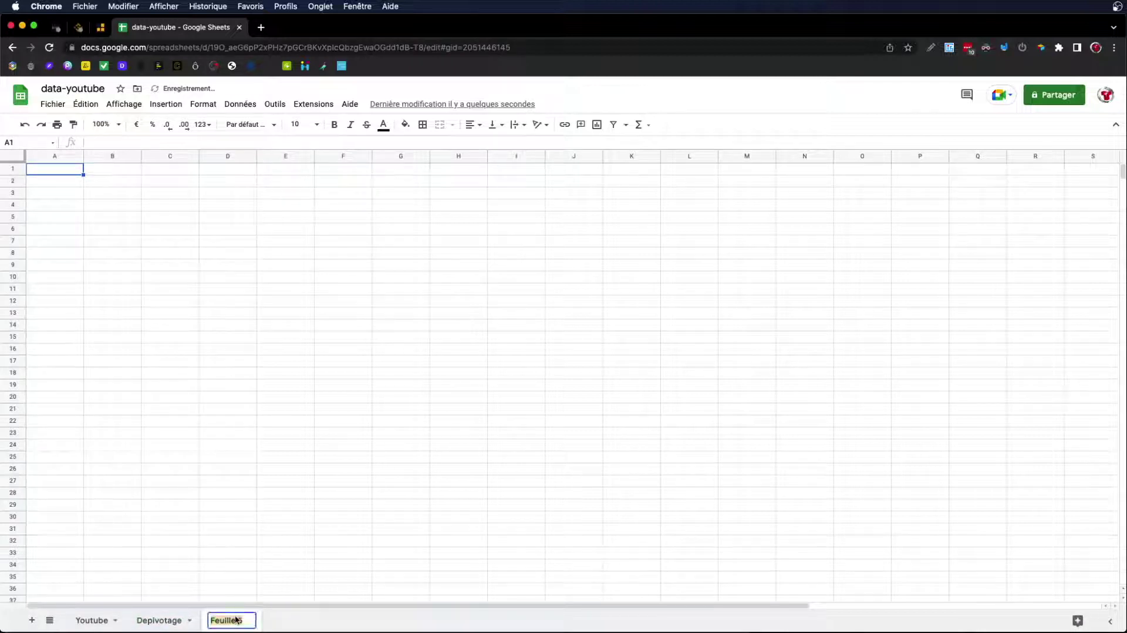
{"action": "type", "text": "depivot"}
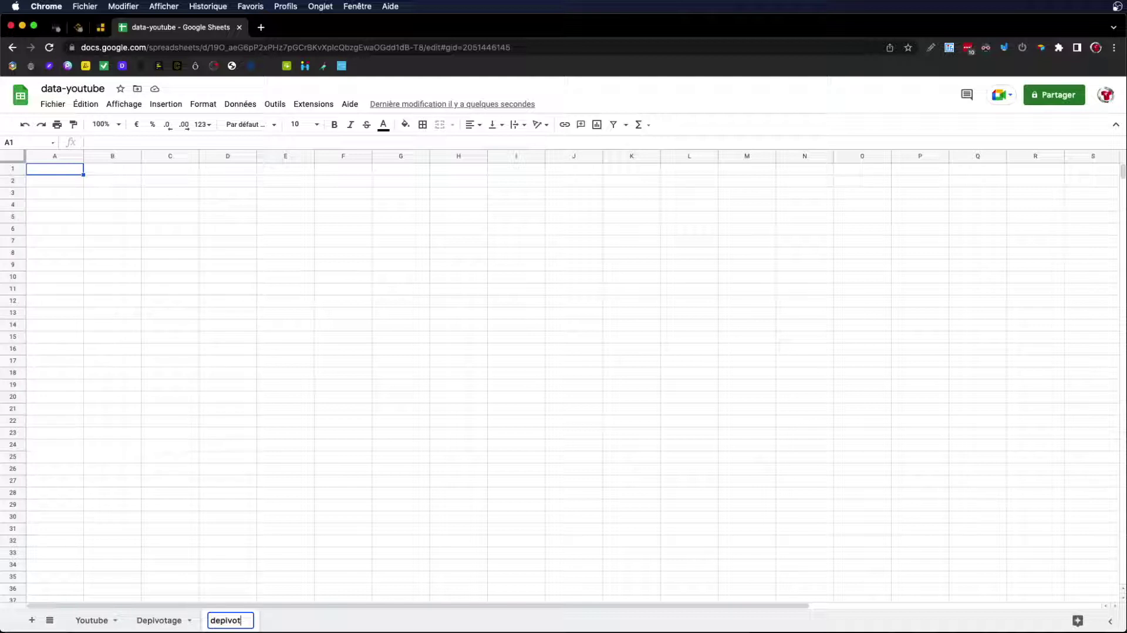
{"action": "type", "text": "age2"}
{"action": "key", "text": "Return"}
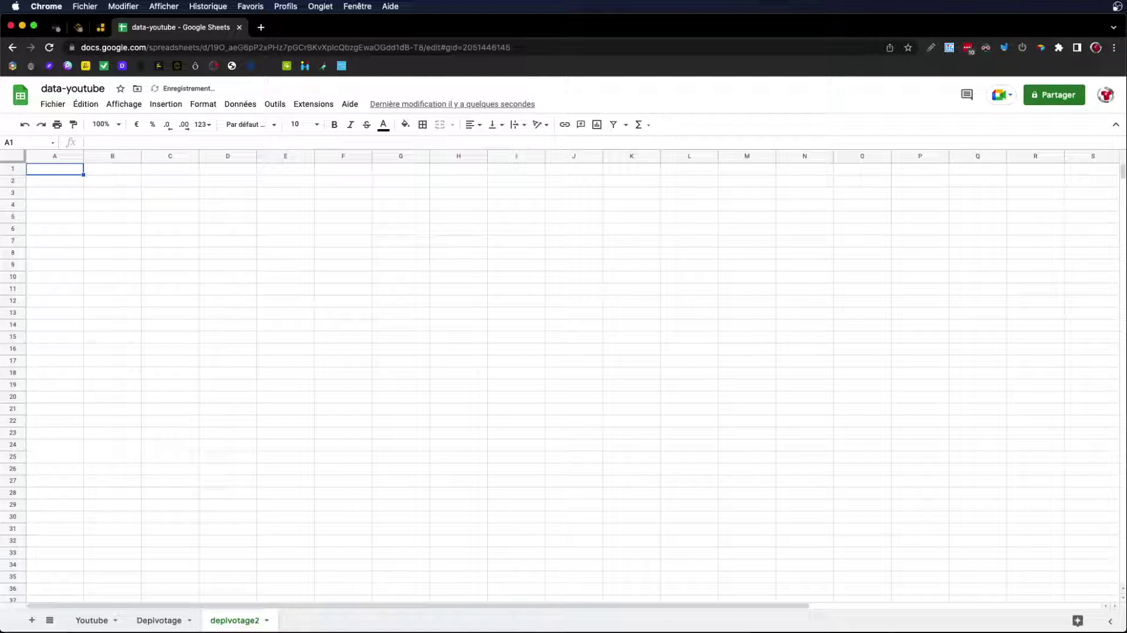
- Start a FLATTEN formula in cell A2 of the depivotage2 sheet
{"action": "left_click", "coordinate": [69, 181]}
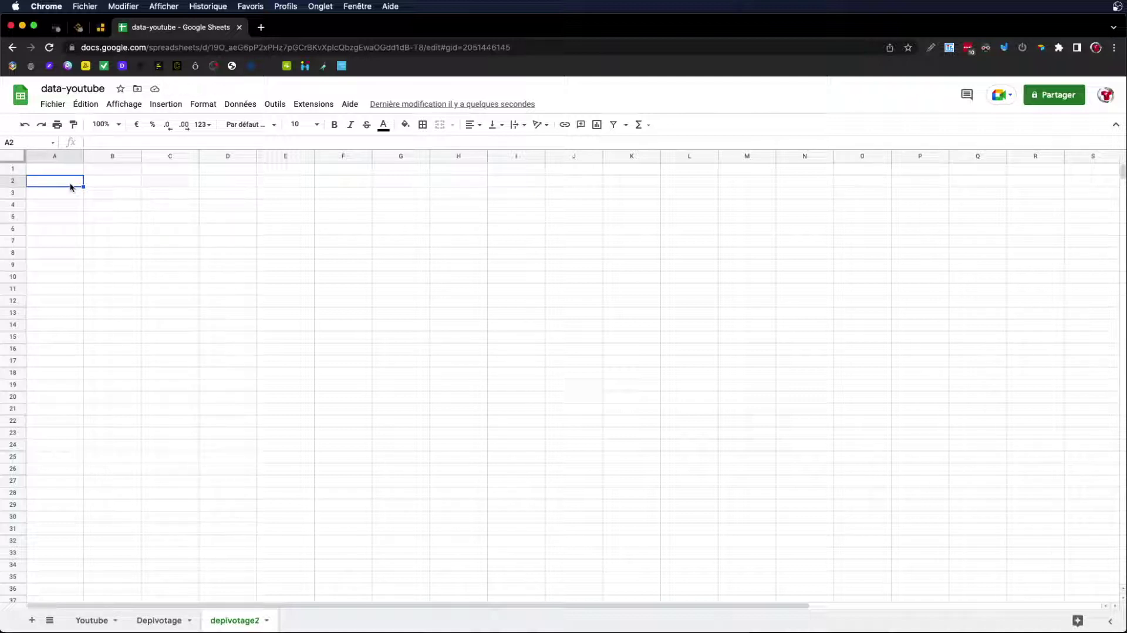
{"action": "type", "text": "="}
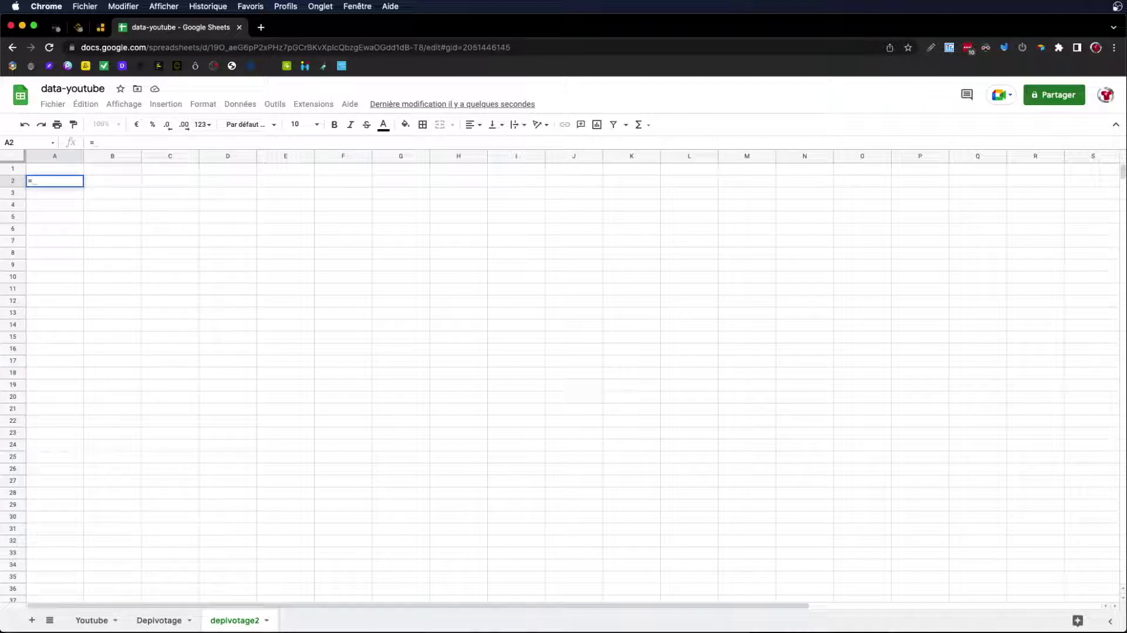
{"action": "type", "text": "Flatt"}
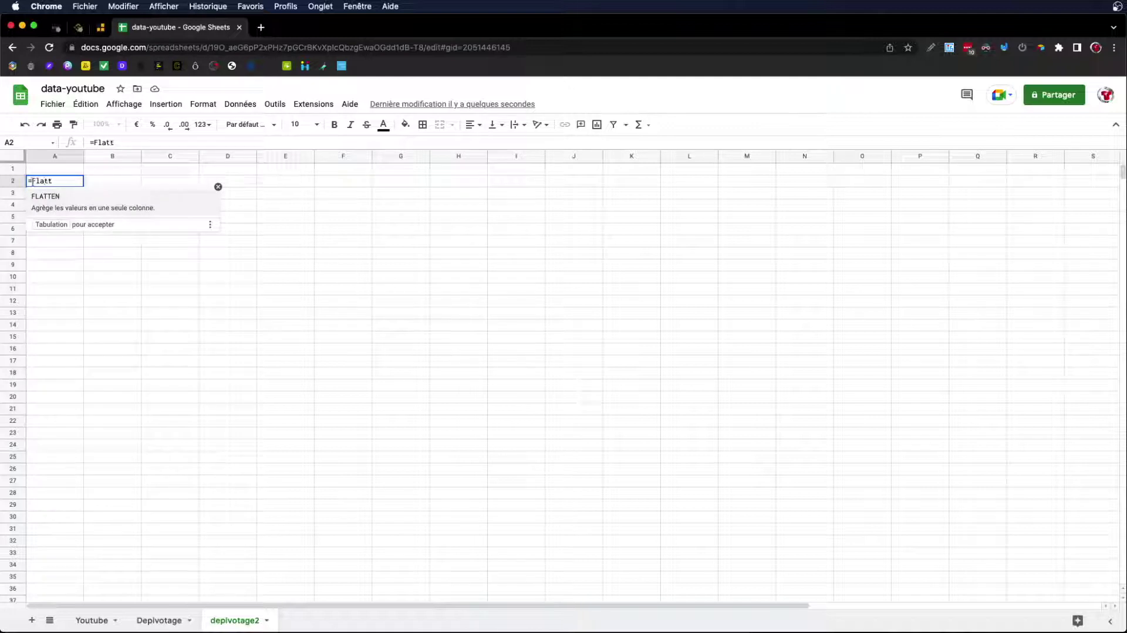
{"action": "key", "text": "Tab"}
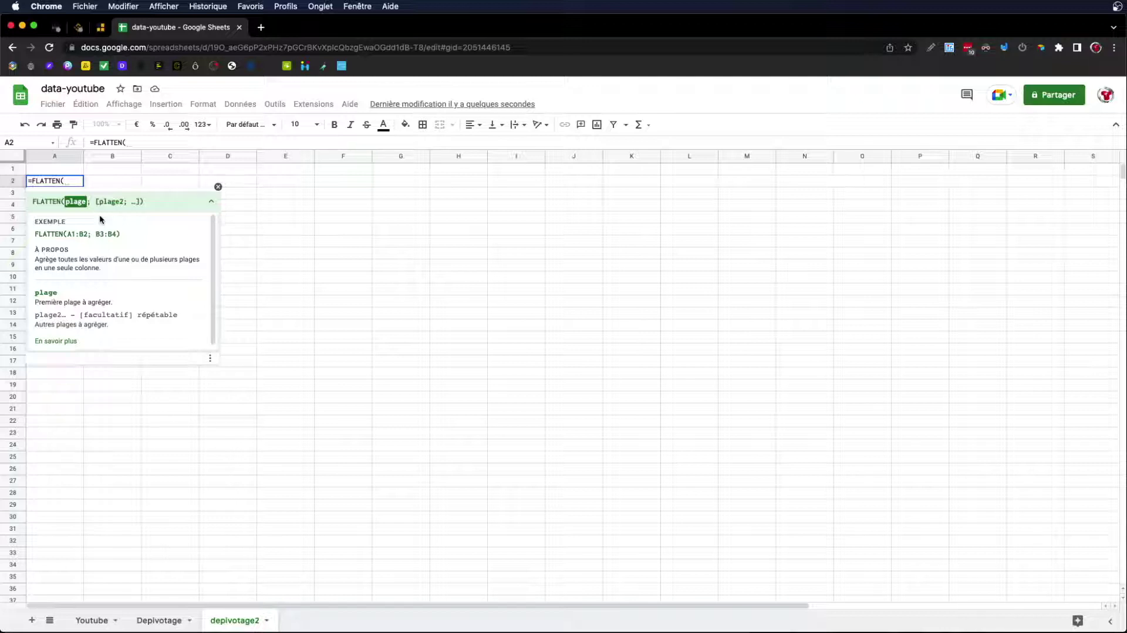
{"action": "left_click", "coordinate": [145, 141]}
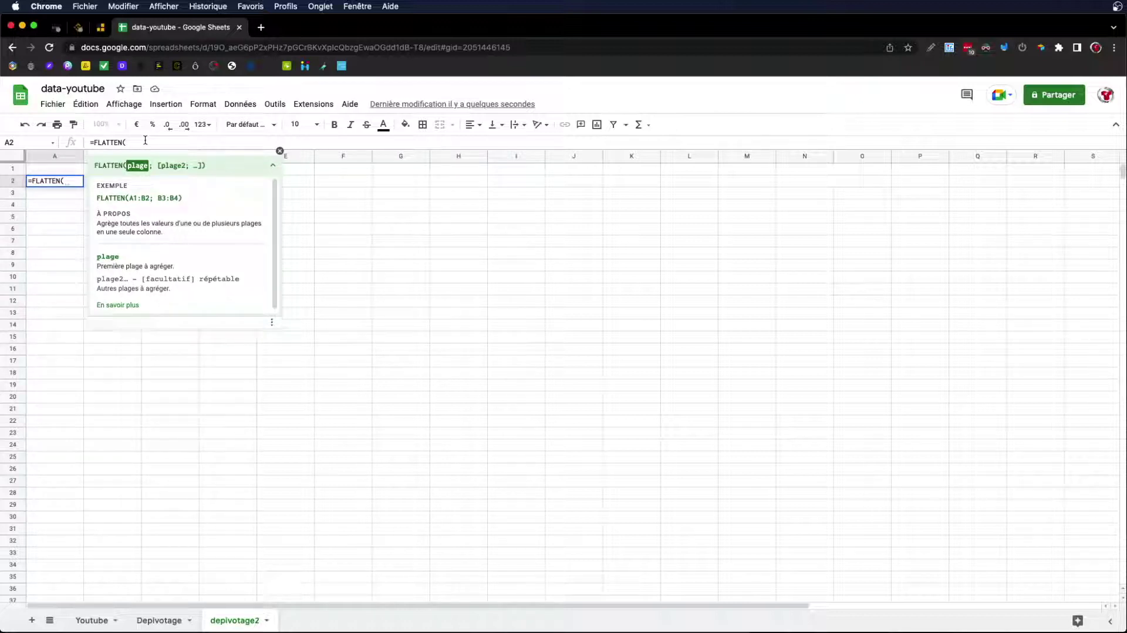
- Complete the FLATTEN formula with the Join values in Youtube!D2:D31 as its range
{"action": "left_click", "coordinate": [92, 620]}
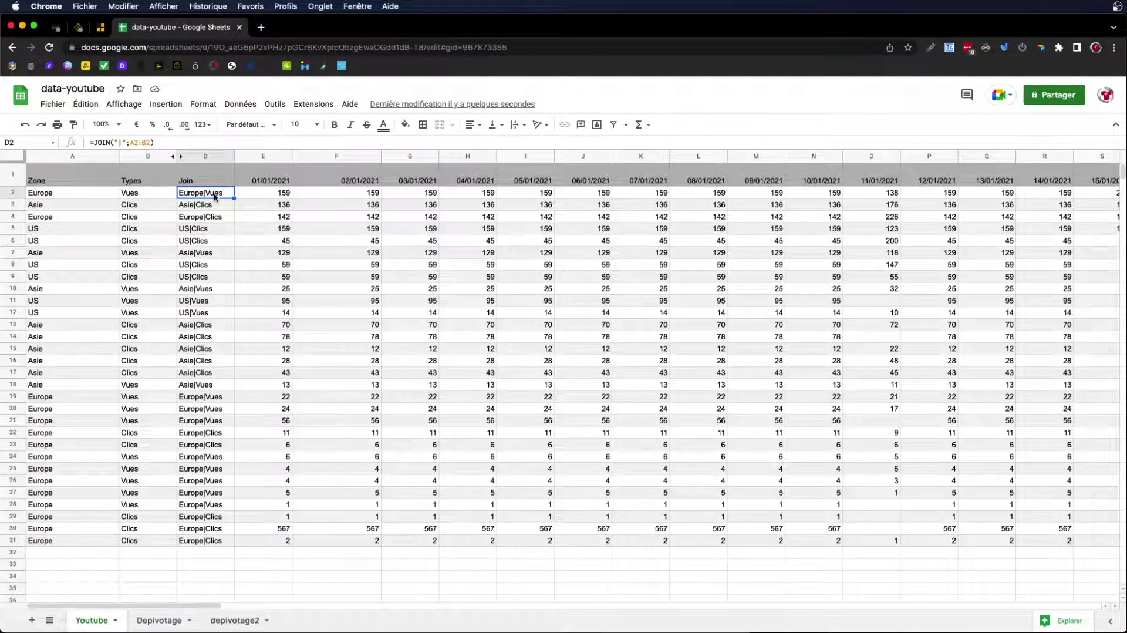
{"action": "left_click", "coordinate": [230, 620]}
{"action": "left_click", "coordinate": [127, 142]}
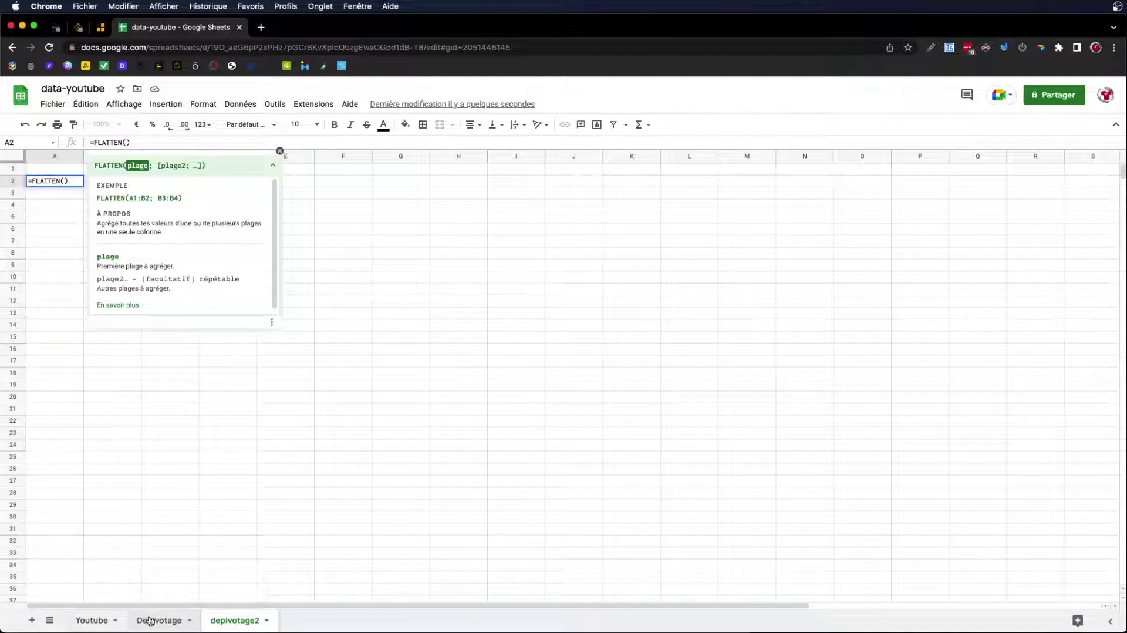
{"action": "left_click", "coordinate": [92, 620]}
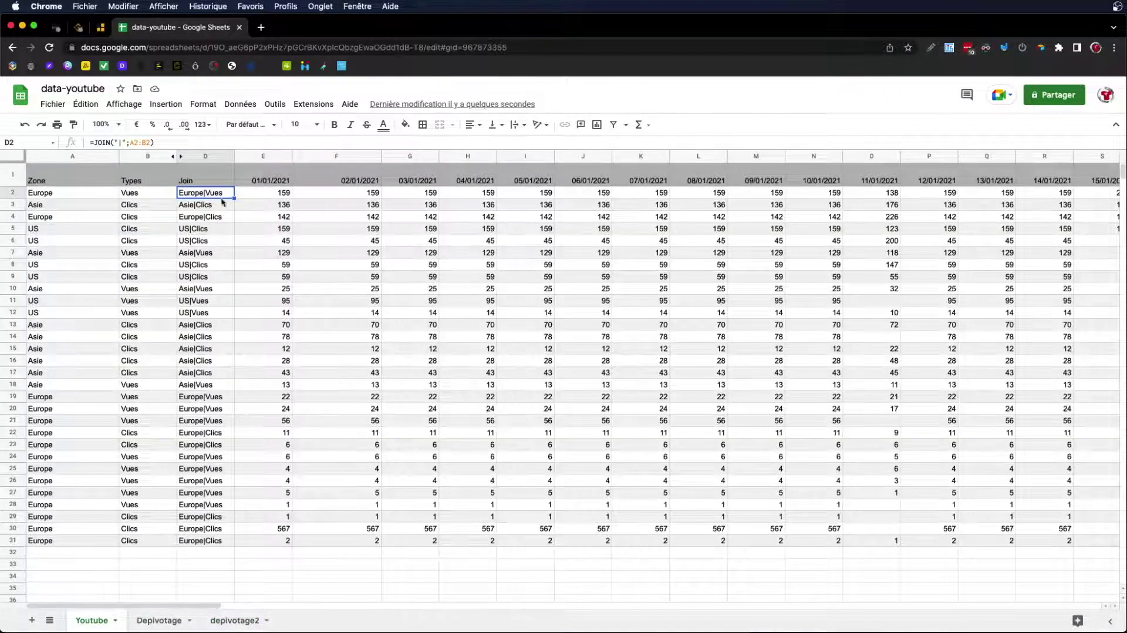
{"action": "left_click", "coordinate": [199, 541], "text": "shift"}
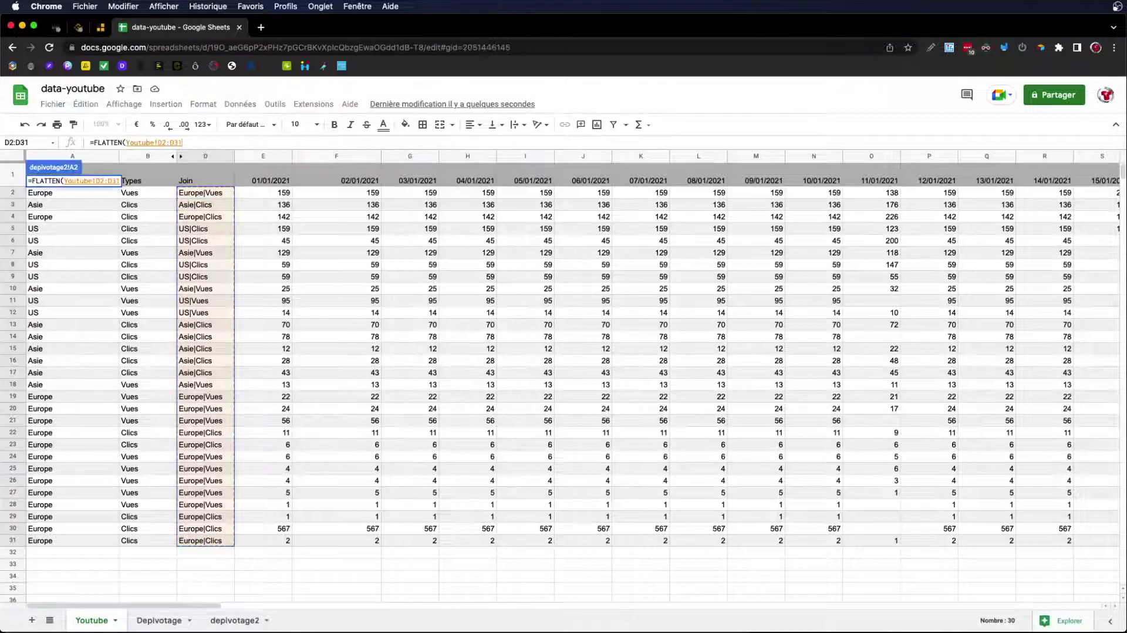
{"action": "key", "text": "Return"}
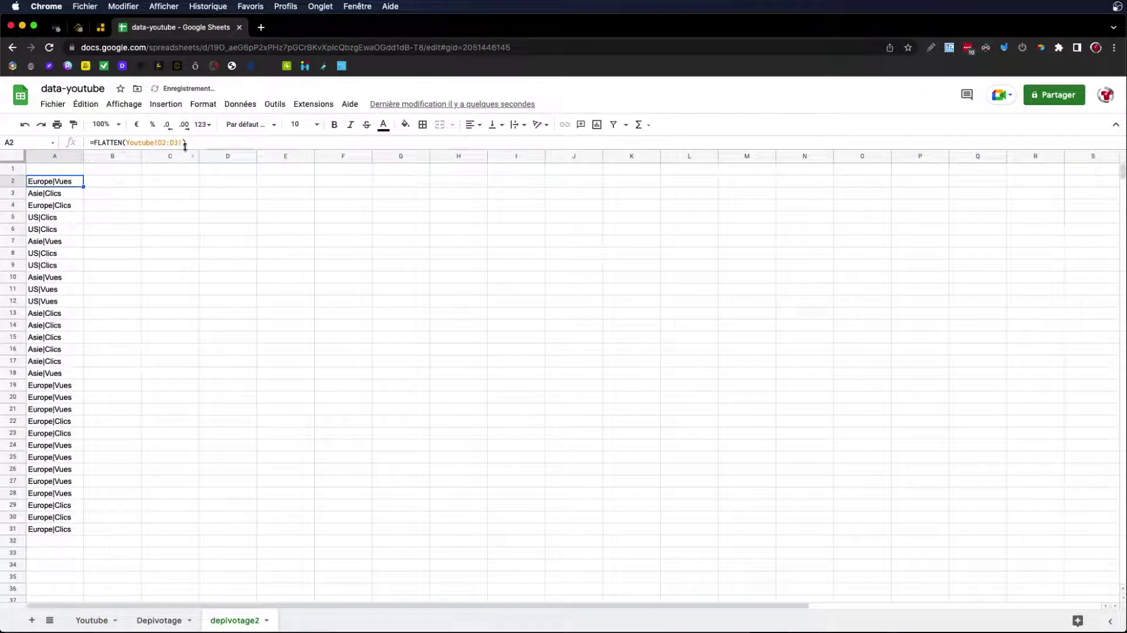
- Extend the FLATTEN formula in A2 with &"|"& after the range Youtube!D2:D31
{"action": "key", "text": "Return"}
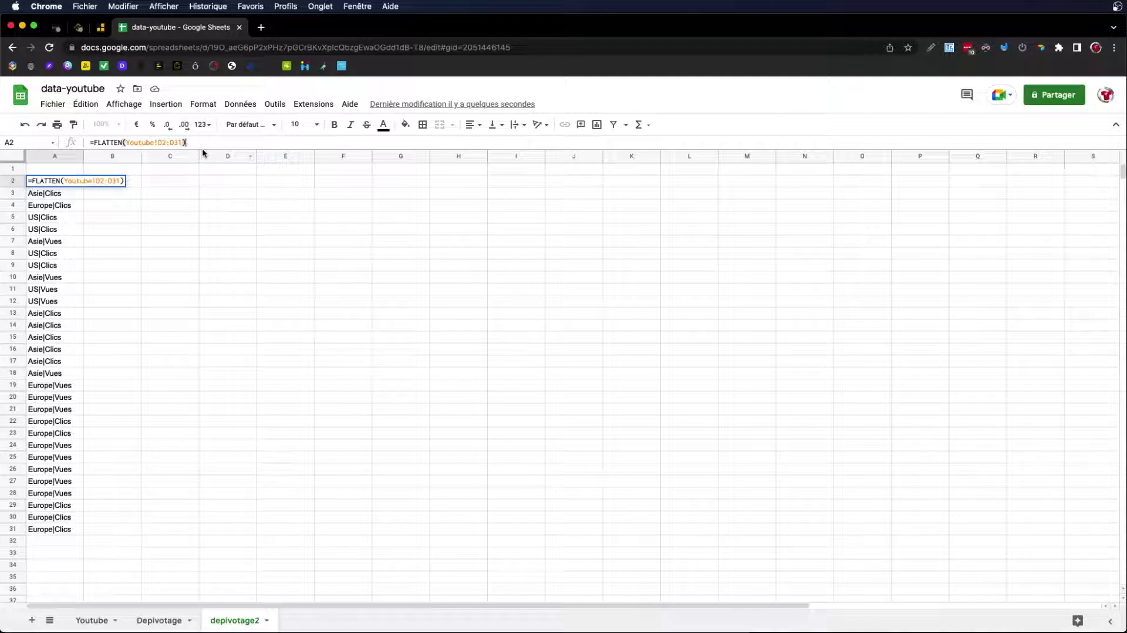
{"action": "key", "text": "BackSpace"}
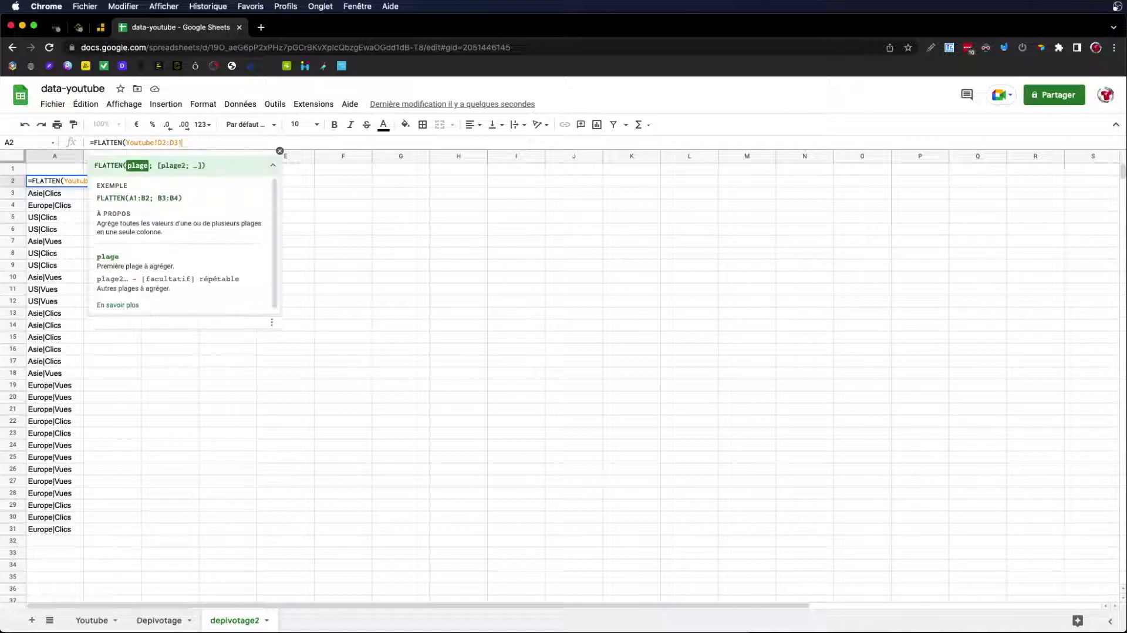
{"action": "type", "text": ";"}
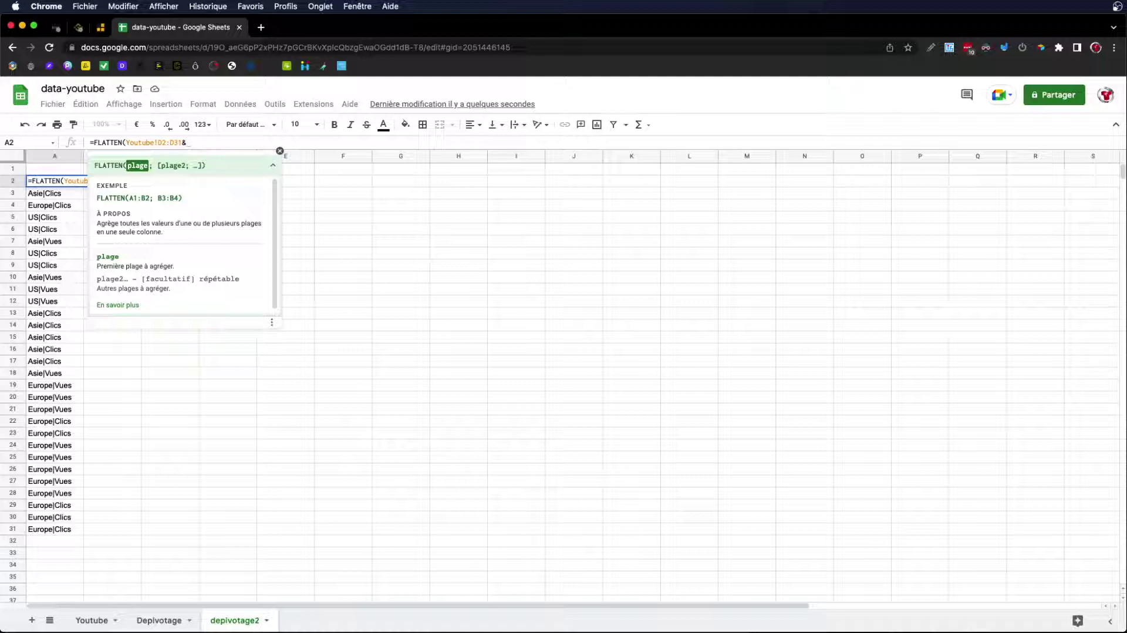
{"action": "type", "text": "\""}
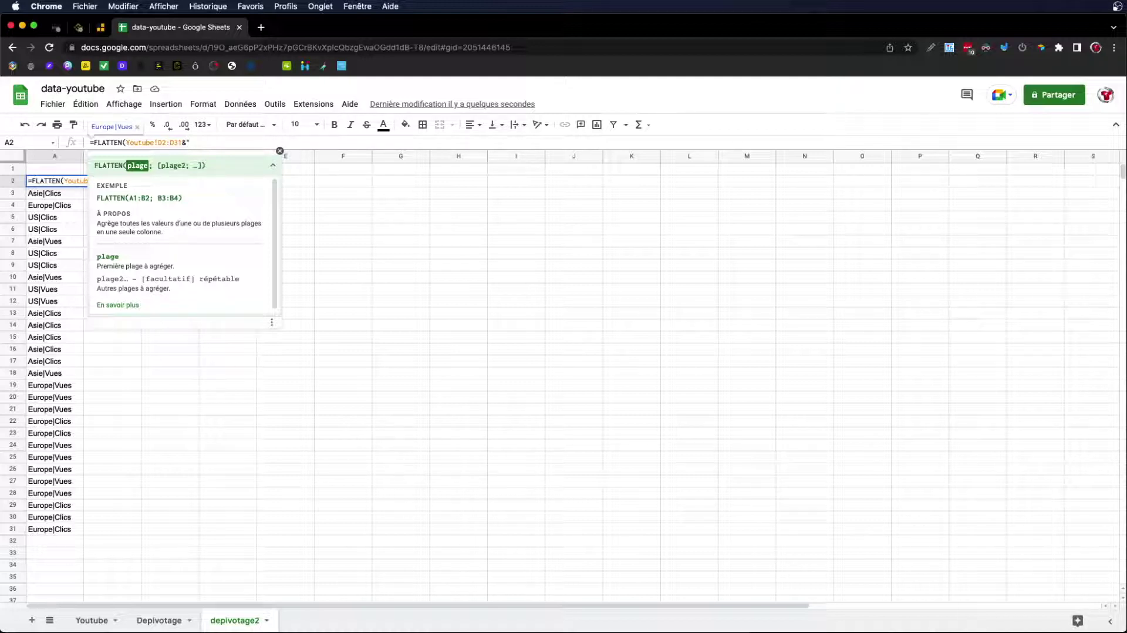
{"action": "type", "text": "|\"&"}
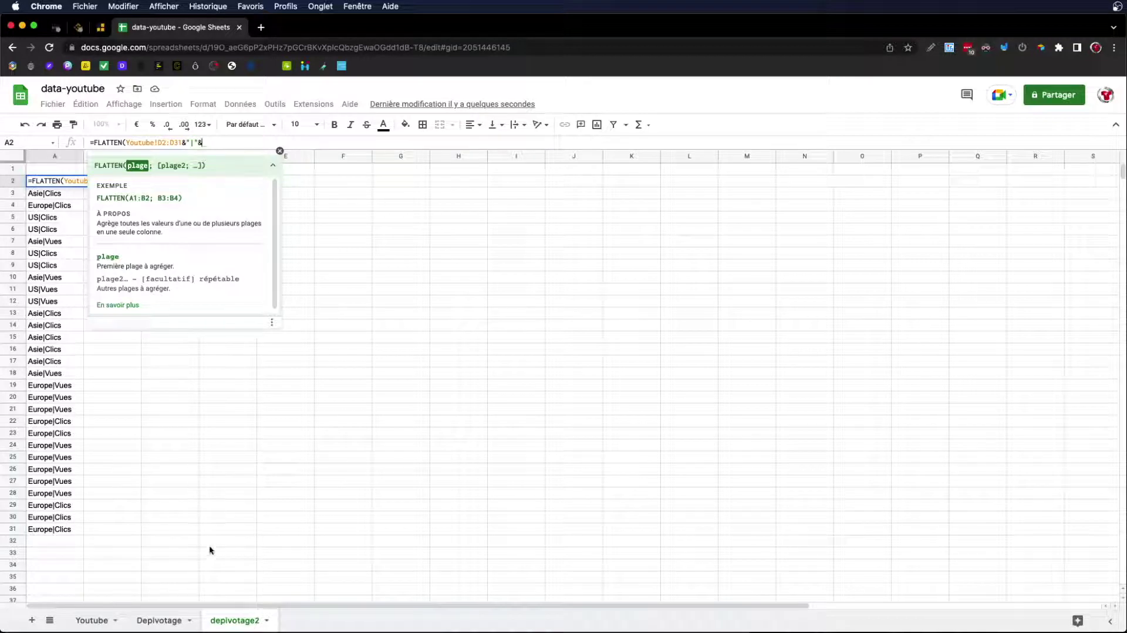
- Add the Youtube sheet's date header row, E1:CZ1, to the FLATTEN formula
{"action": "left_click", "coordinate": [89, 620]}
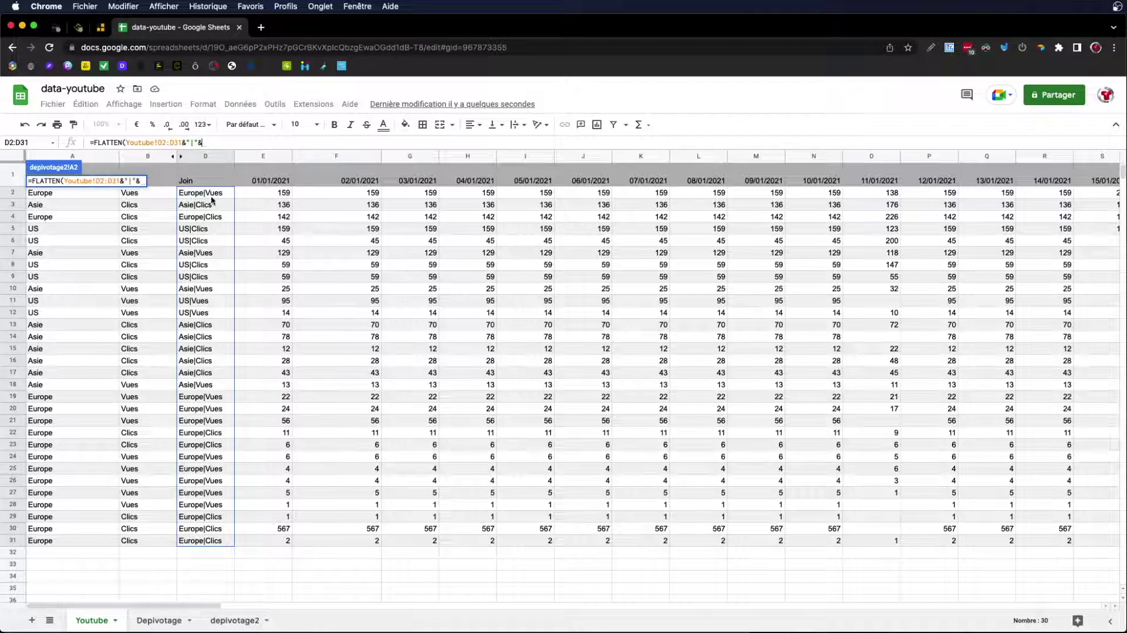
{"action": "left_click", "coordinate": [268, 182]}
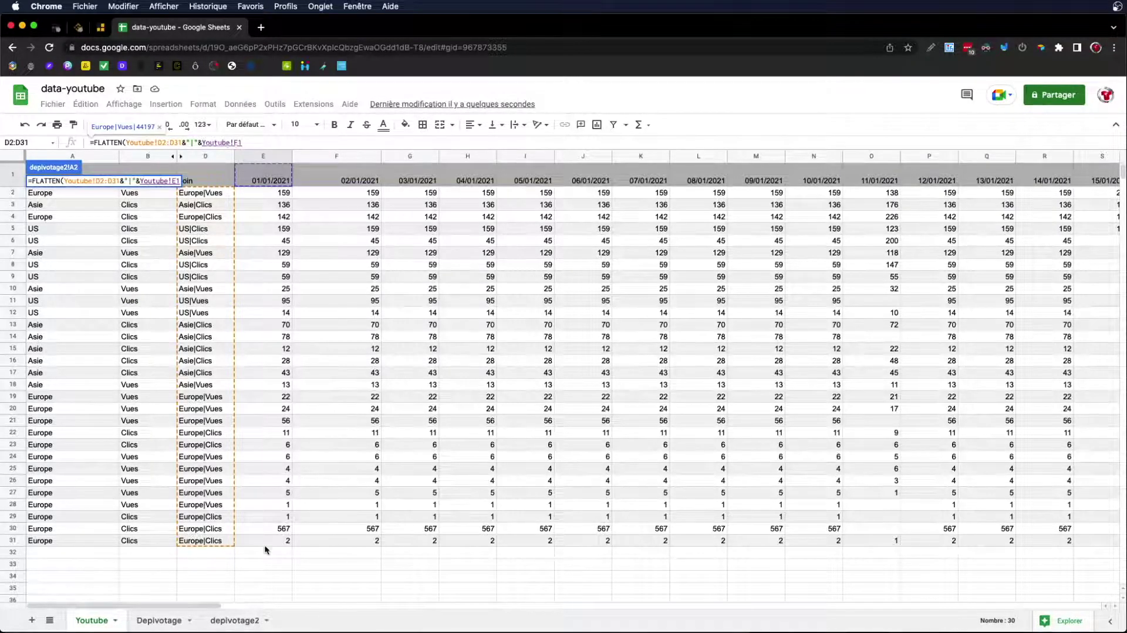
{"action": "left_click_drag", "start_coordinate": [81, 601], "coordinate": [919, 605]}
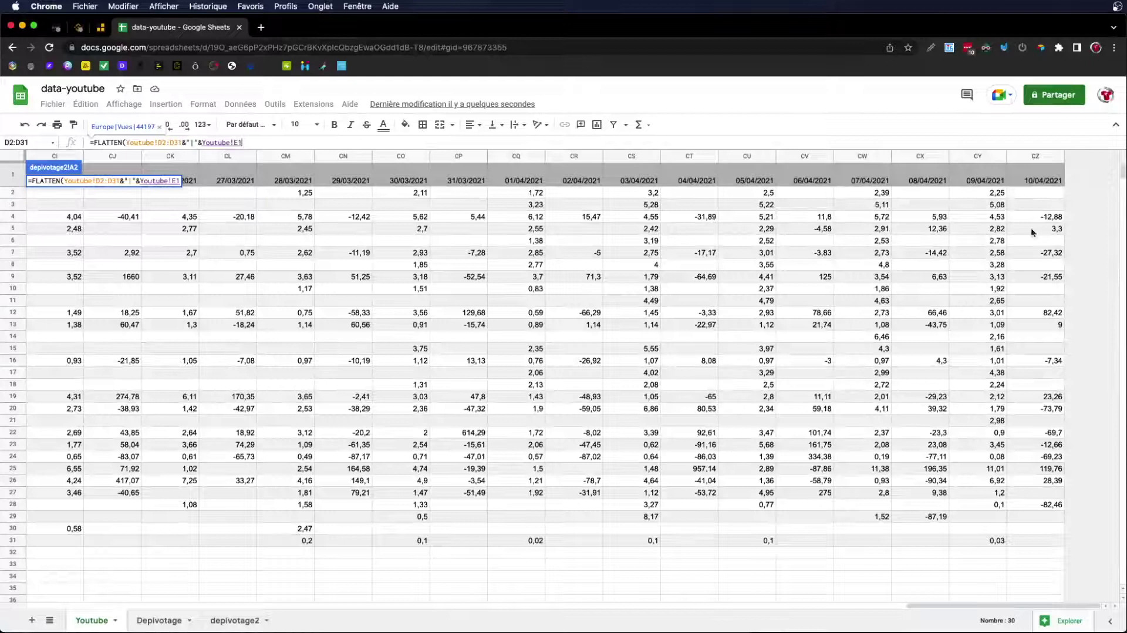
{"action": "left_click", "coordinate": [1032, 170], "text": "shift"}
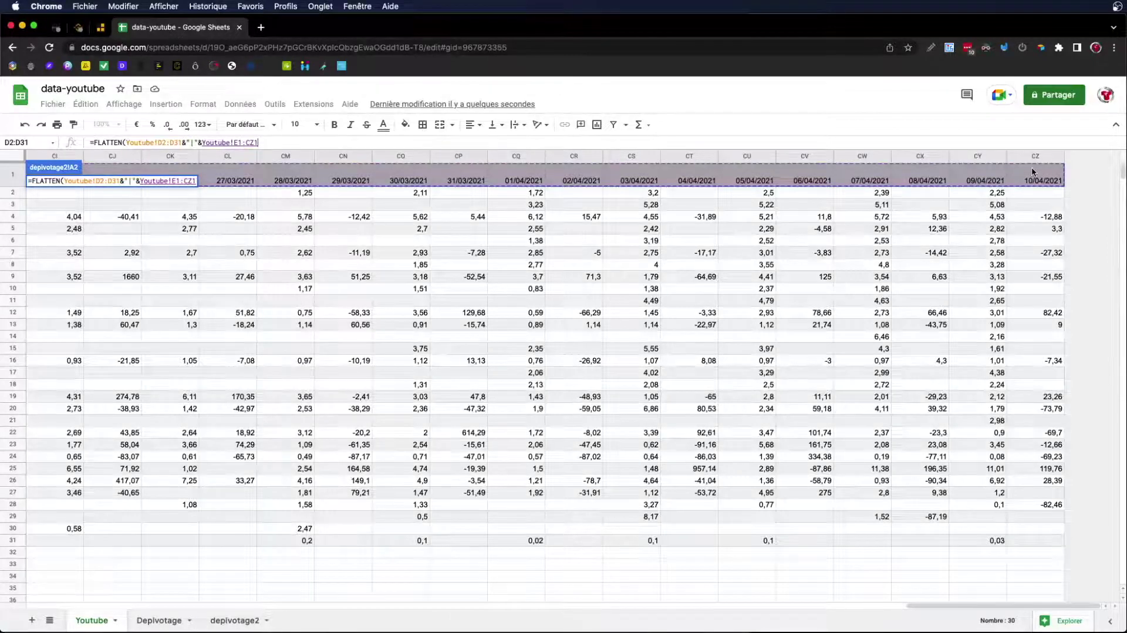
- Append &"|" after Youtube!E1:CZ1 in the FLATTEN formula and enter it in A2
{"action": "left_click", "coordinate": [272, 143]}
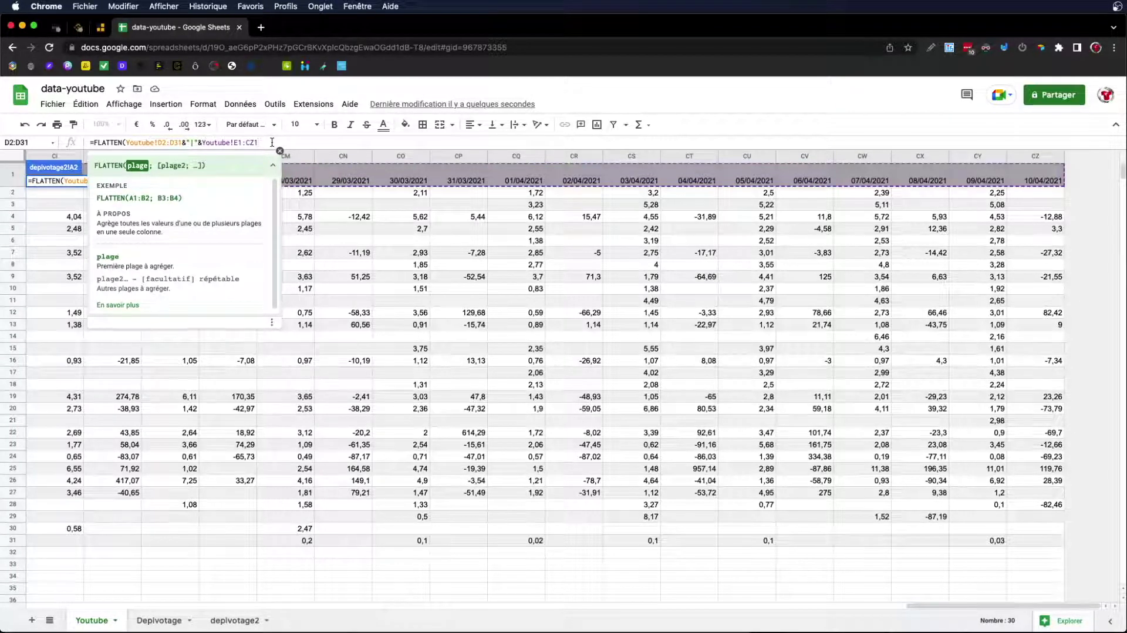
{"action": "type", "text": "&"}
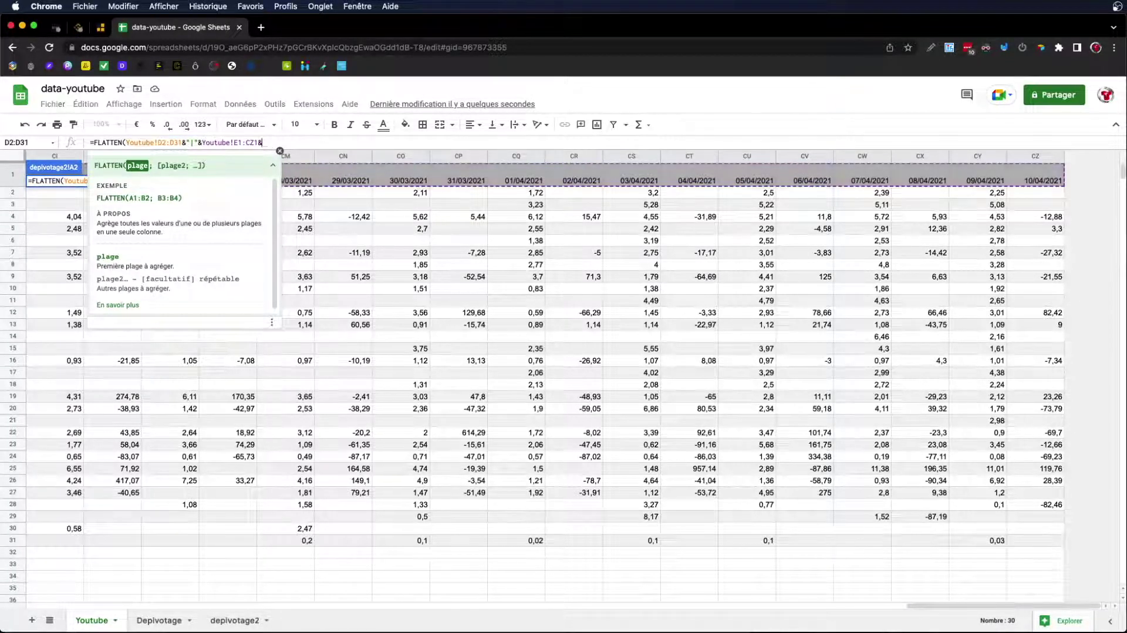
{"action": "type", "text": "\"|\""}
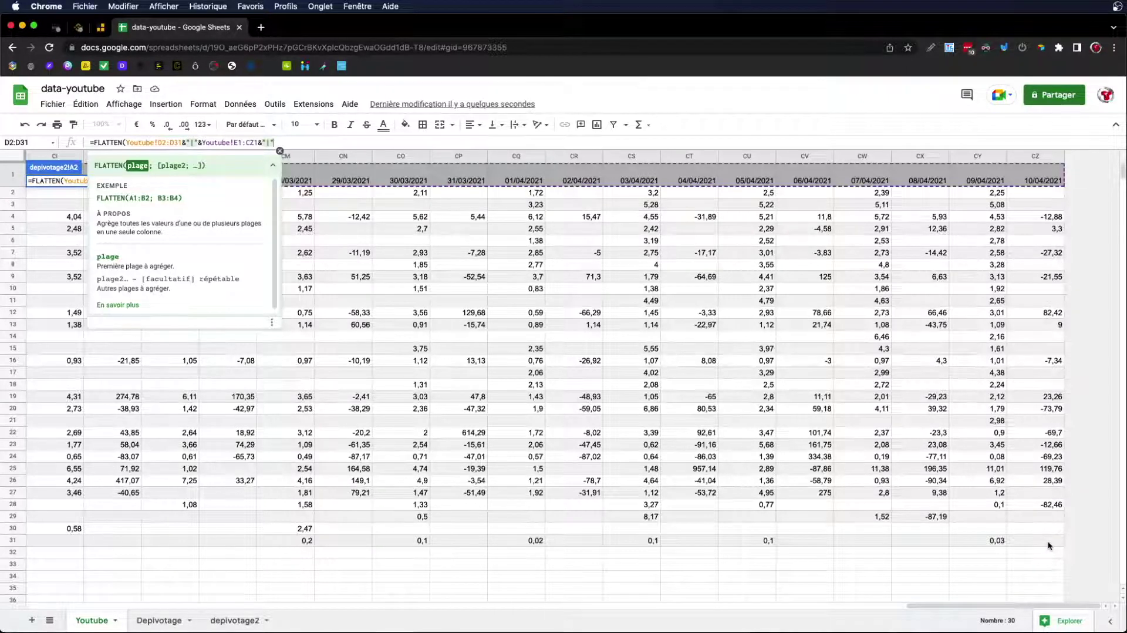
{"action": "key", "text": "Return"}
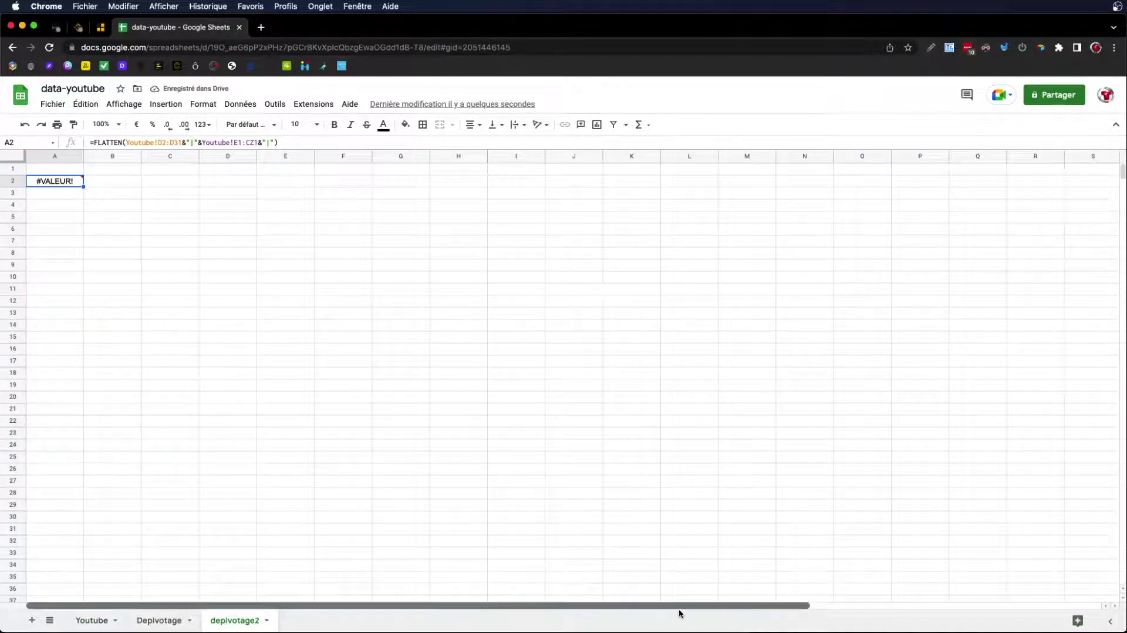
- Append & and the Youtube sheet's value block E2:CZ31 to the end of the FLATTEN formula in A2
{"action": "left_click", "coordinate": [292, 143]}
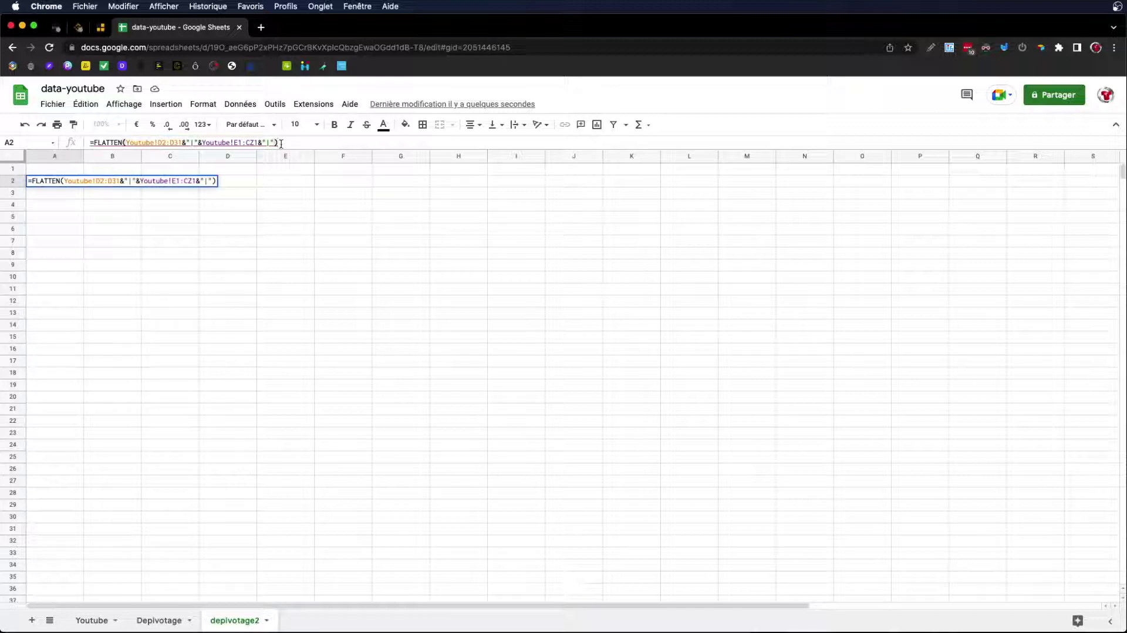
{"action": "left_click", "coordinate": [277, 143]}
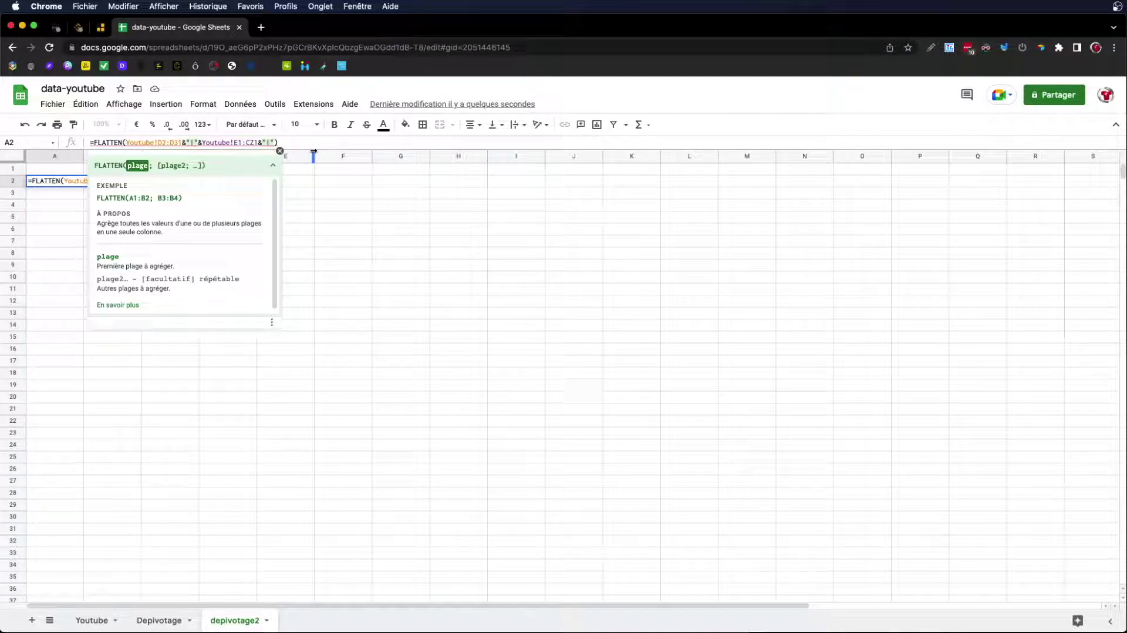
{"action": "type", "text": "&"}
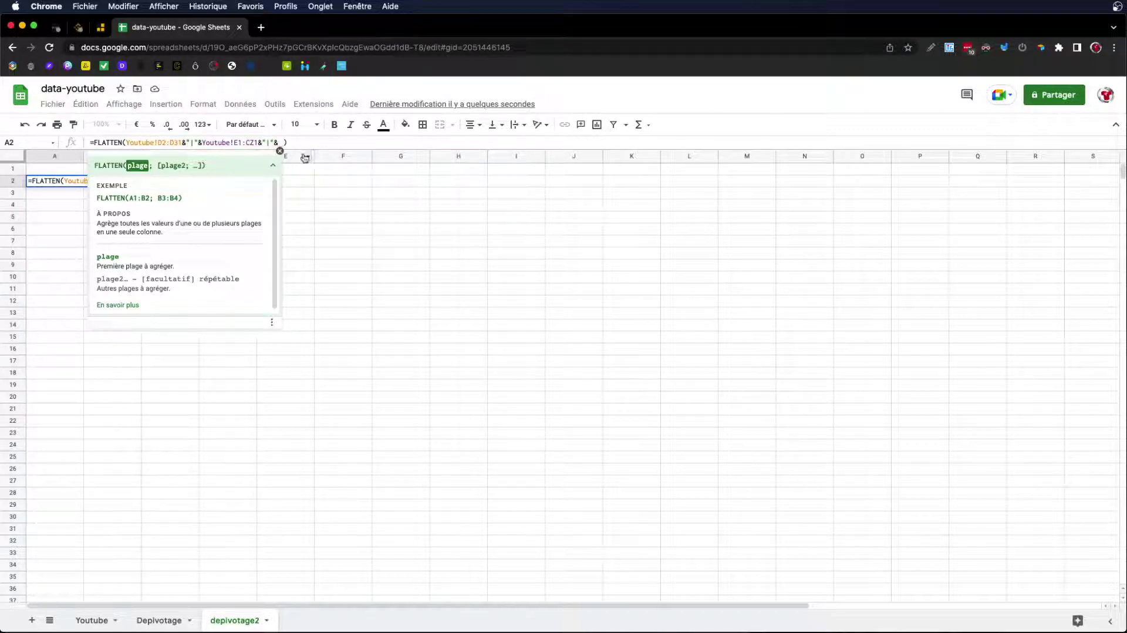
{"action": "left_click", "coordinate": [91, 621]}
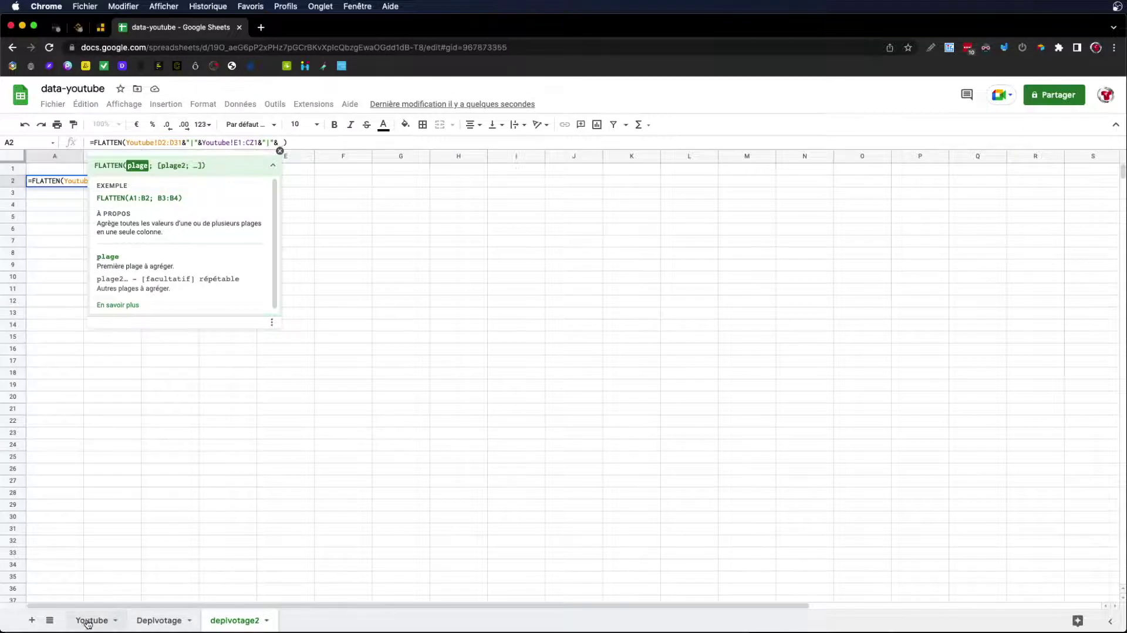
{"action": "left_click", "coordinate": [1037, 541]}
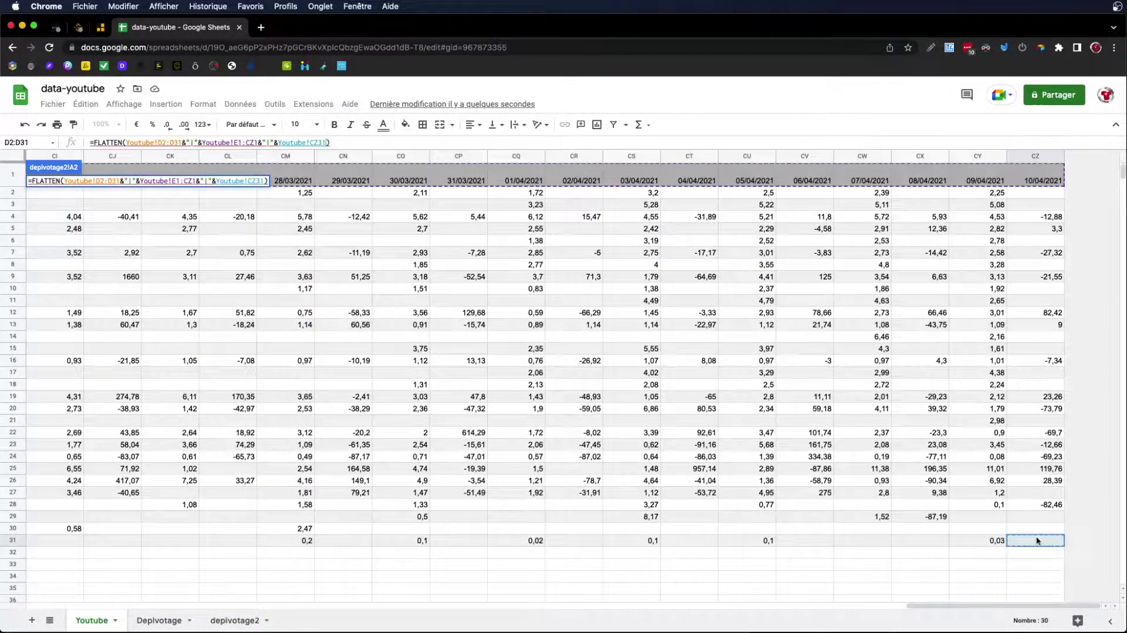
{"action": "left_click_drag", "start_coordinate": [928, 605], "coordinate": [179, 602]}
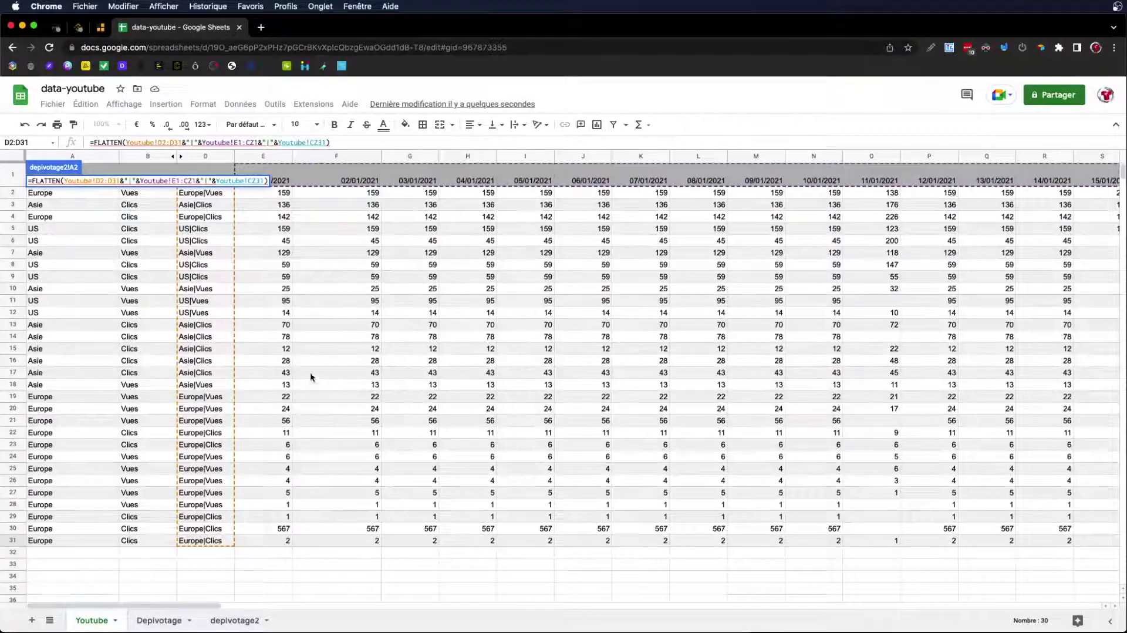
{"action": "left_click", "coordinate": [266, 195], "text": "shift"}
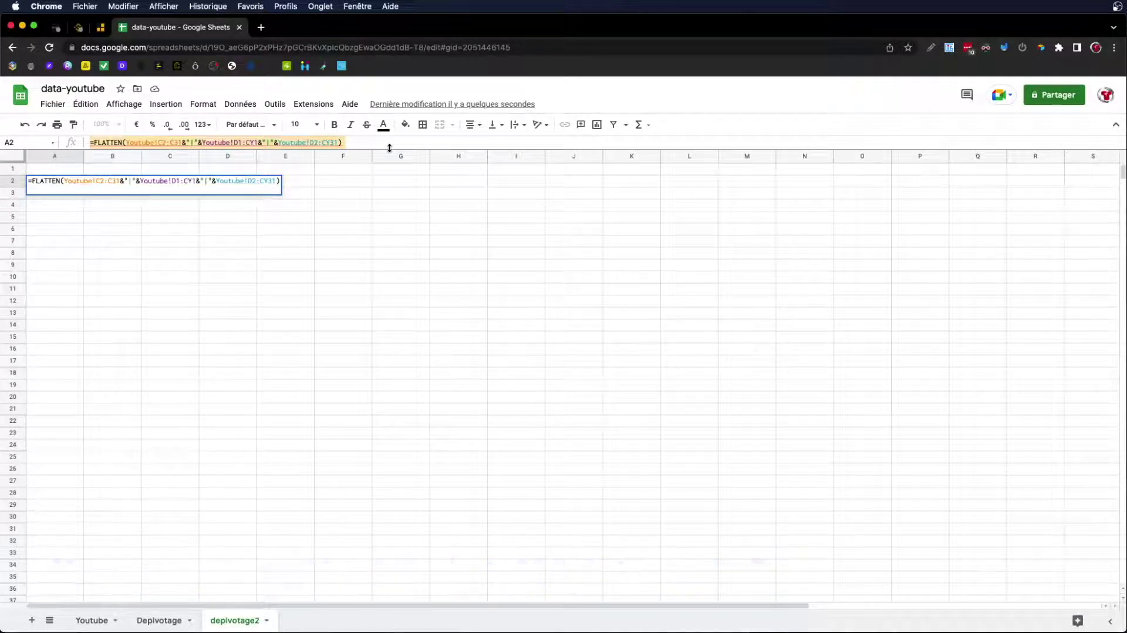
- Wrap the FLATTEN formula in A2 in ArrayFormula, enter it, and widen column A to fit the joined text
{"action": "key", "text": "super+shift+Return"}
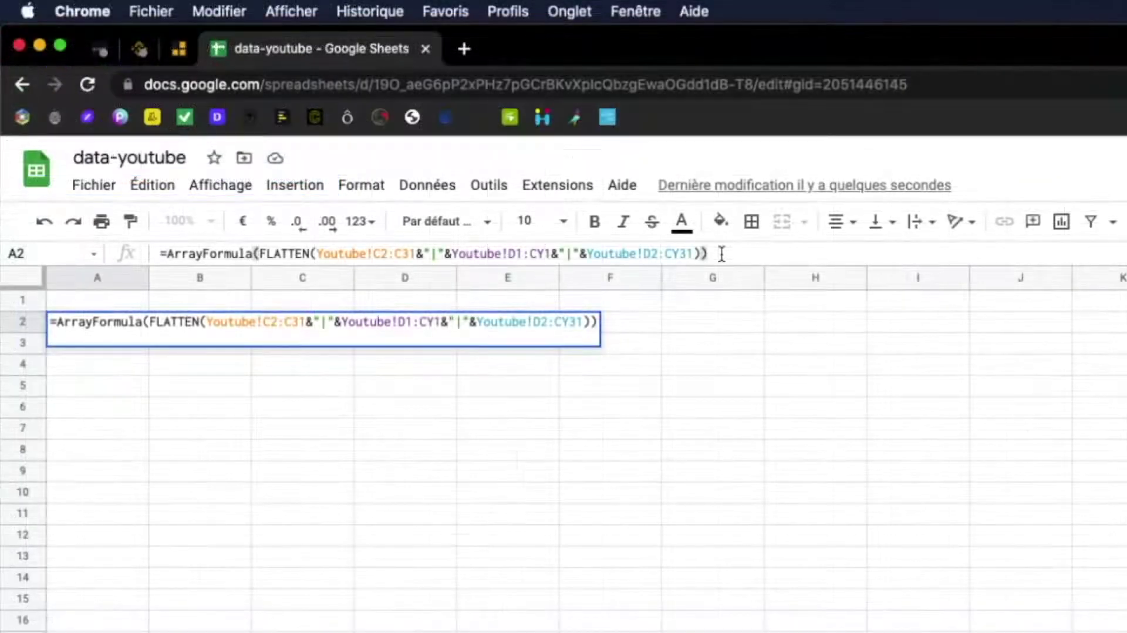
{"action": "key", "text": "Return"}
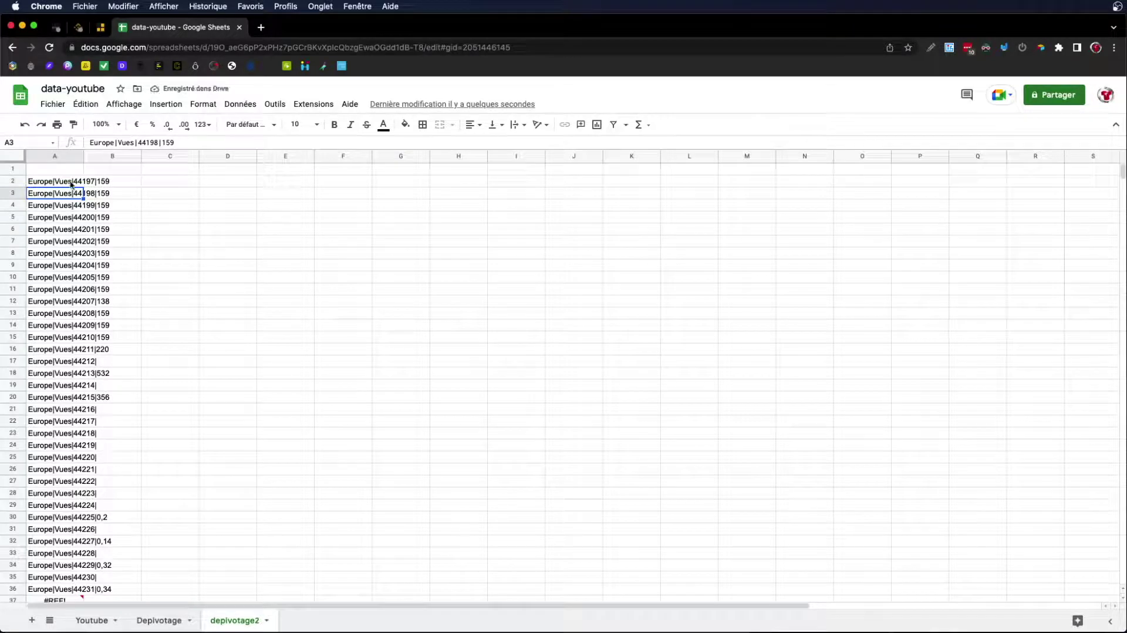
{"action": "left_click_drag", "start_coordinate": [84, 155], "coordinate": [141, 163]}
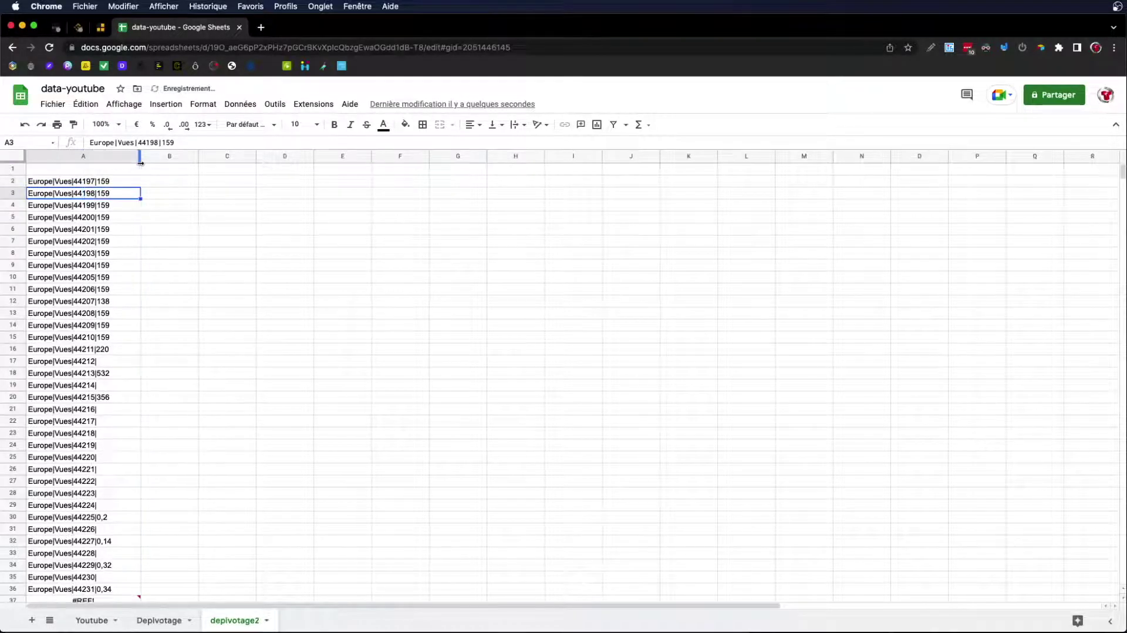
- Examine the flattened rows in column A, including the error details of cell A37
{"action": "left_click", "coordinate": [106, 220]}
{"action": "left_click", "coordinate": [103, 257]}
{"action": "left_click", "coordinate": [100, 267]}
{"action": "left_click", "coordinate": [99, 290]}
{"action": "left_click", "coordinate": [93, 314]}
{"action": "left_click", "coordinate": [89, 338]}
{"action": "left_click", "coordinate": [83, 396]}
{"action": "left_click", "coordinate": [81, 435]}
{"action": "left_click", "coordinate": [77, 470]}
{"action": "left_click", "coordinate": [73, 494]}
{"action": "left_click", "coordinate": [70, 529]}
{"action": "scroll", "coordinate": [75, 418], "scroll_direction": "down", "scroll_amount": 5}
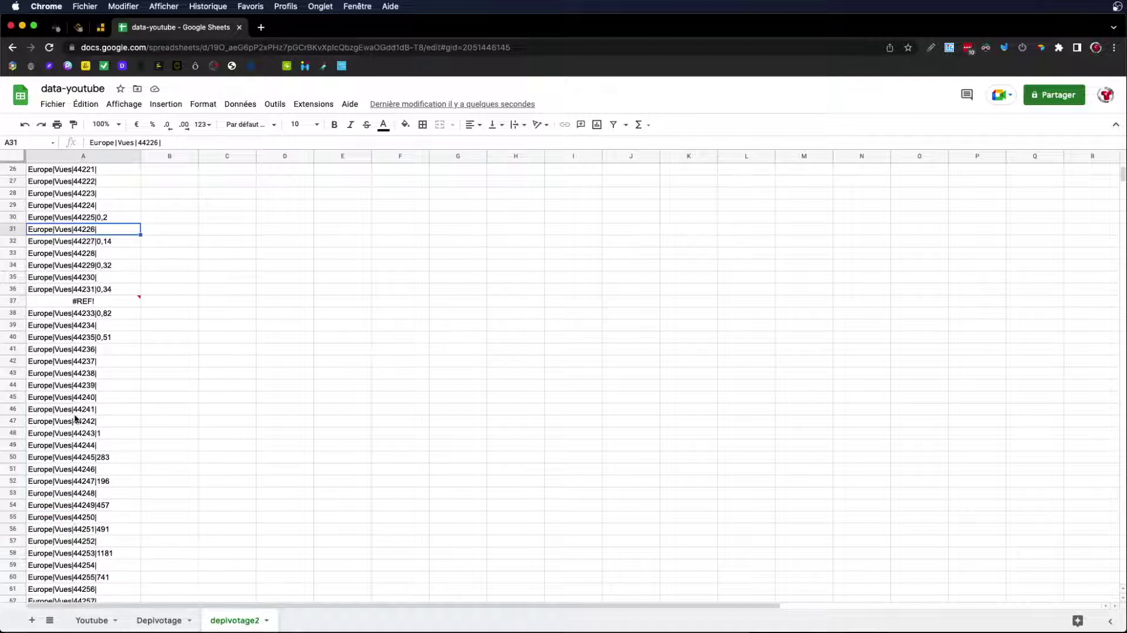
{"action": "scroll", "coordinate": [75, 418], "scroll_direction": "down", "scroll_amount": 1}
{"action": "left_click", "coordinate": [55, 253]}
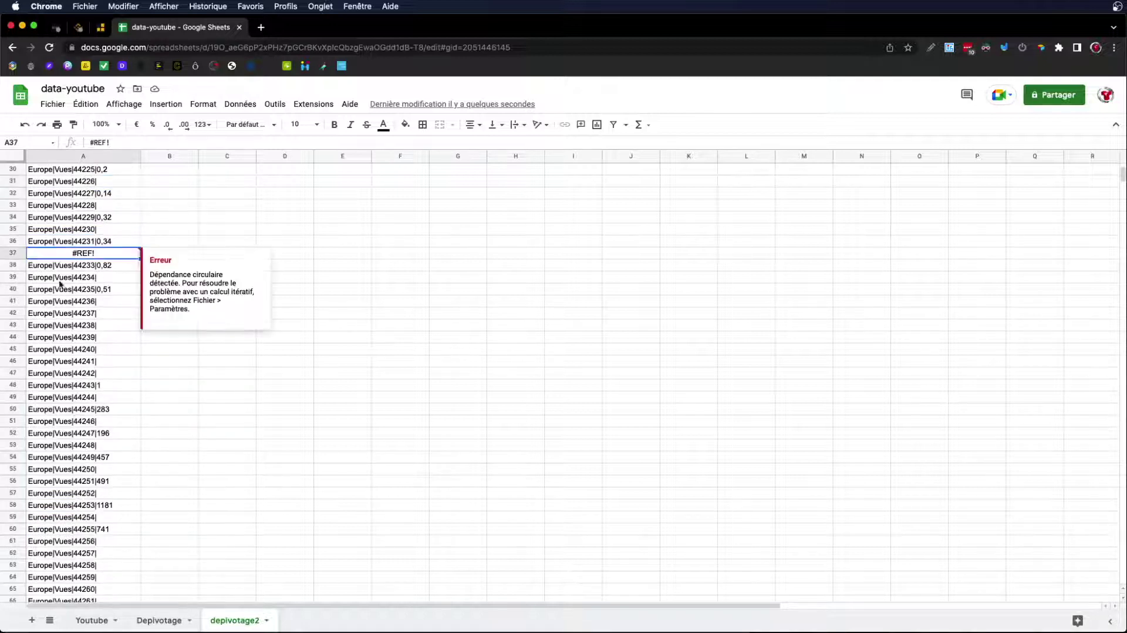
{"action": "scroll", "coordinate": [61, 289], "scroll_direction": "up", "scroll_amount": 6}
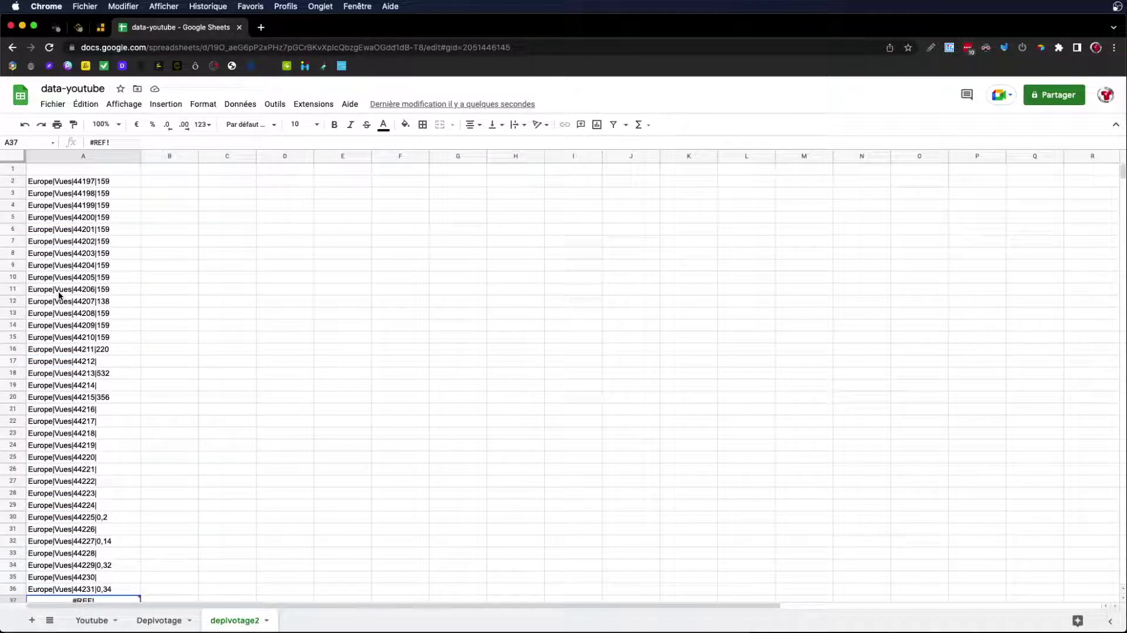
{"action": "scroll", "coordinate": [59, 295], "scroll_direction": "down", "scroll_amount": 6}
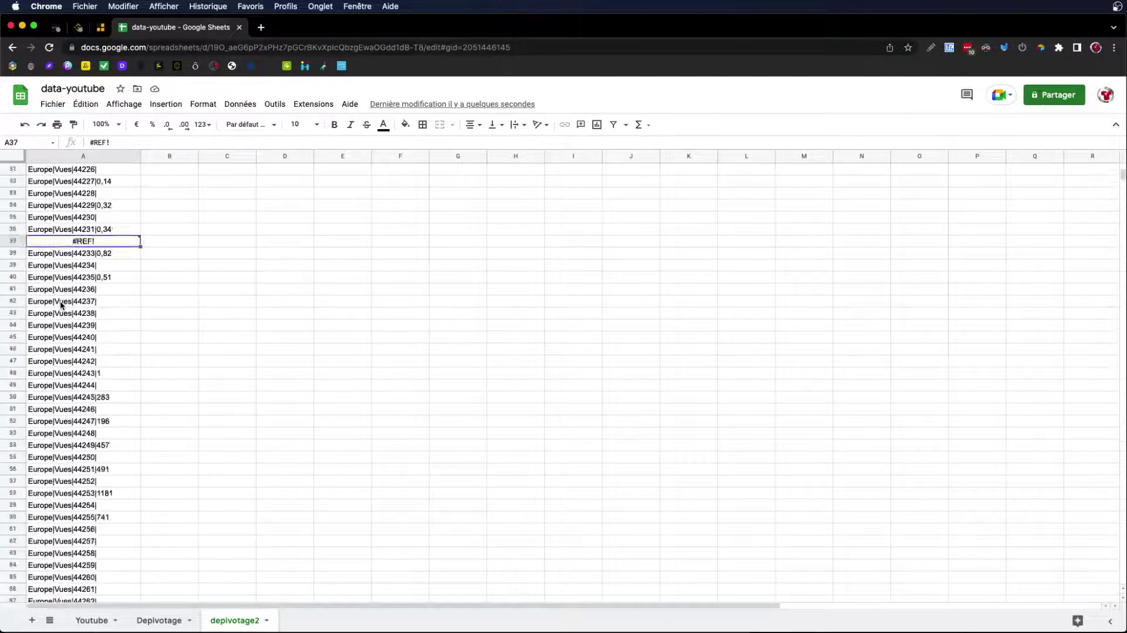
{"action": "scroll", "coordinate": [61, 304], "scroll_direction": "up", "scroll_amount": 6}
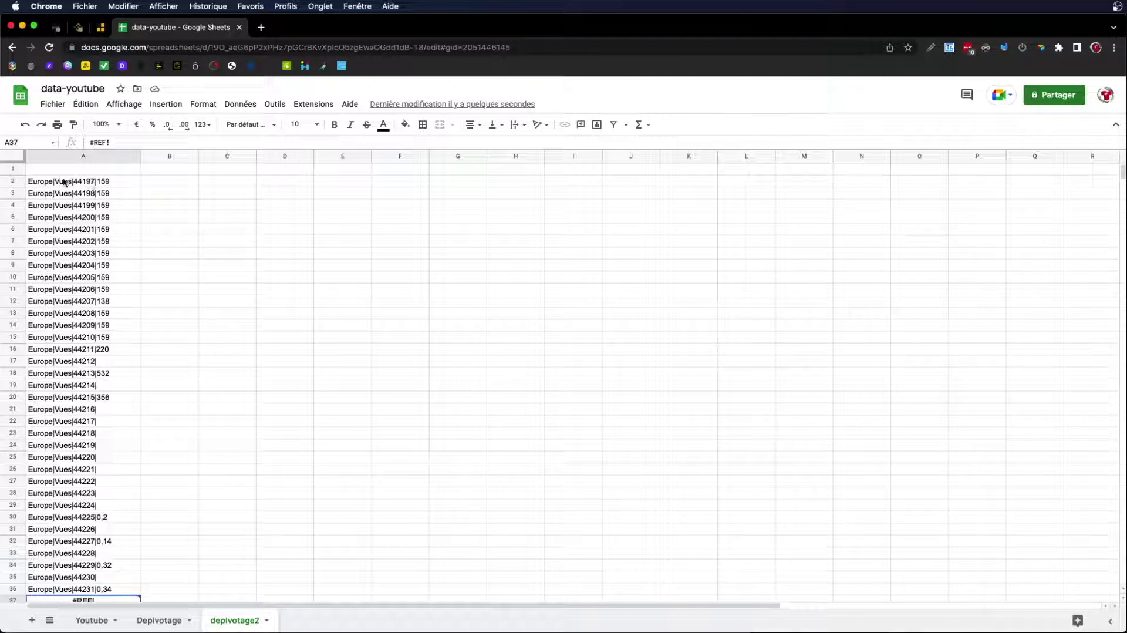
- Wrap the FLATTEN part of the A2 formula in SPLIT with "|" as the delimiter, inside ArrayFormula, and enter it
{"action": "left_click", "coordinate": [89, 184]}
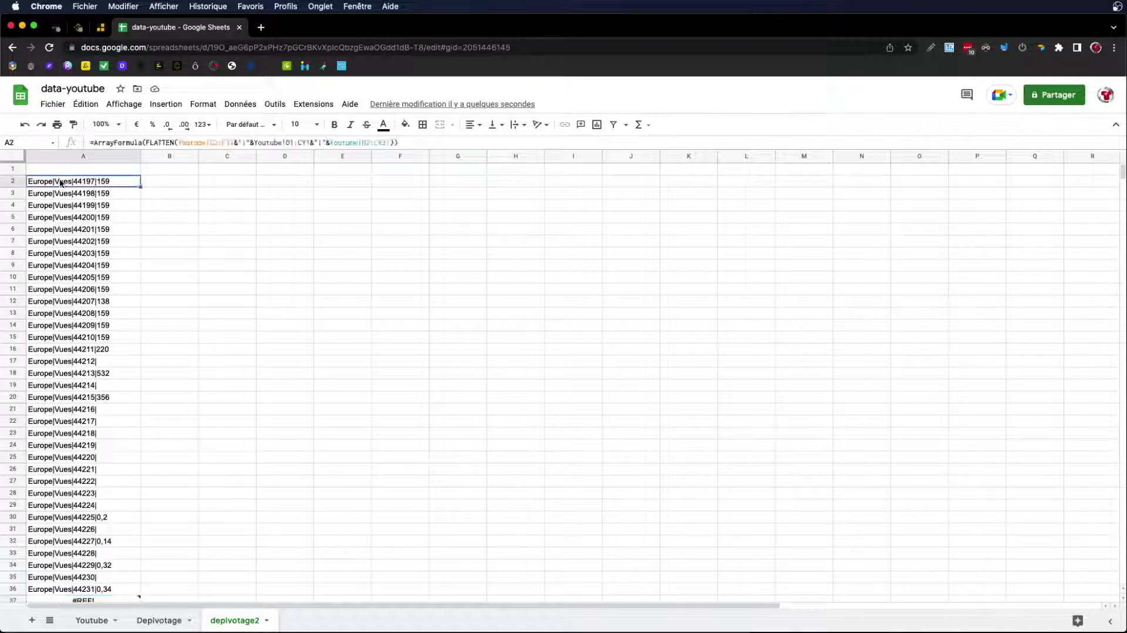
{"action": "left_click", "coordinate": [146, 142]}
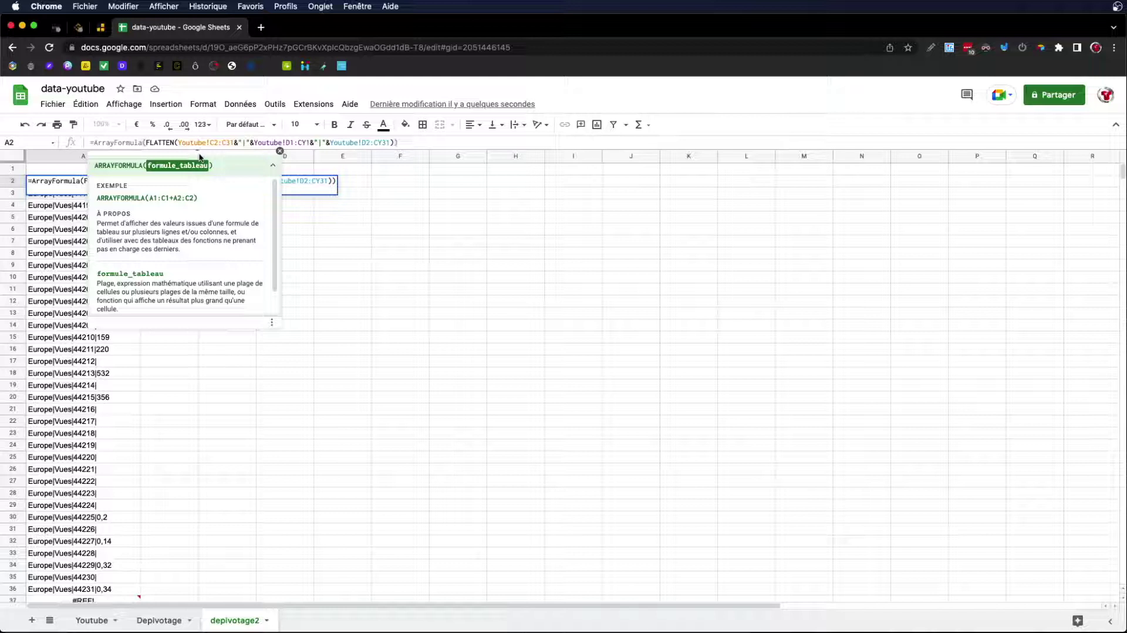
{"action": "type", "text": "split"}
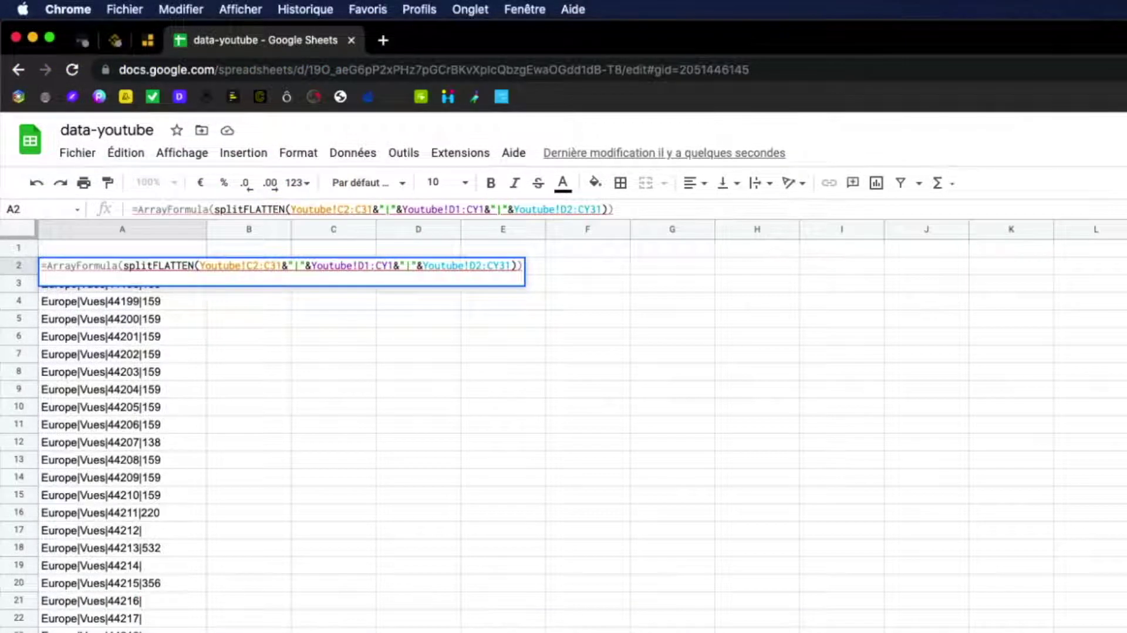
{"action": "type", "text": "("}
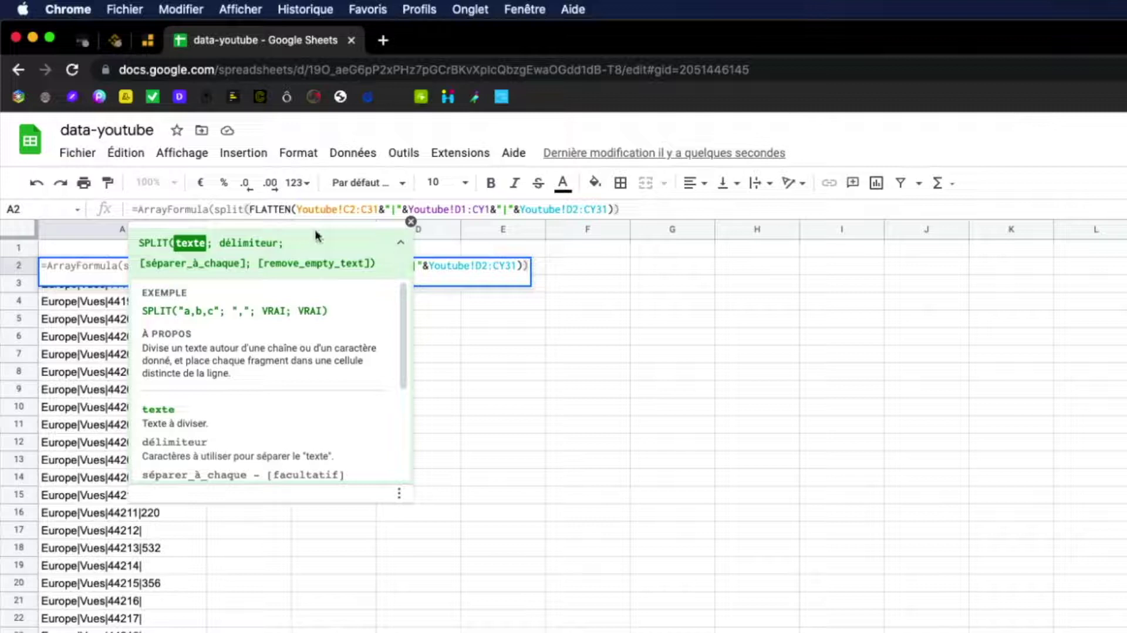
{"action": "left_click", "coordinate": [616, 210]}
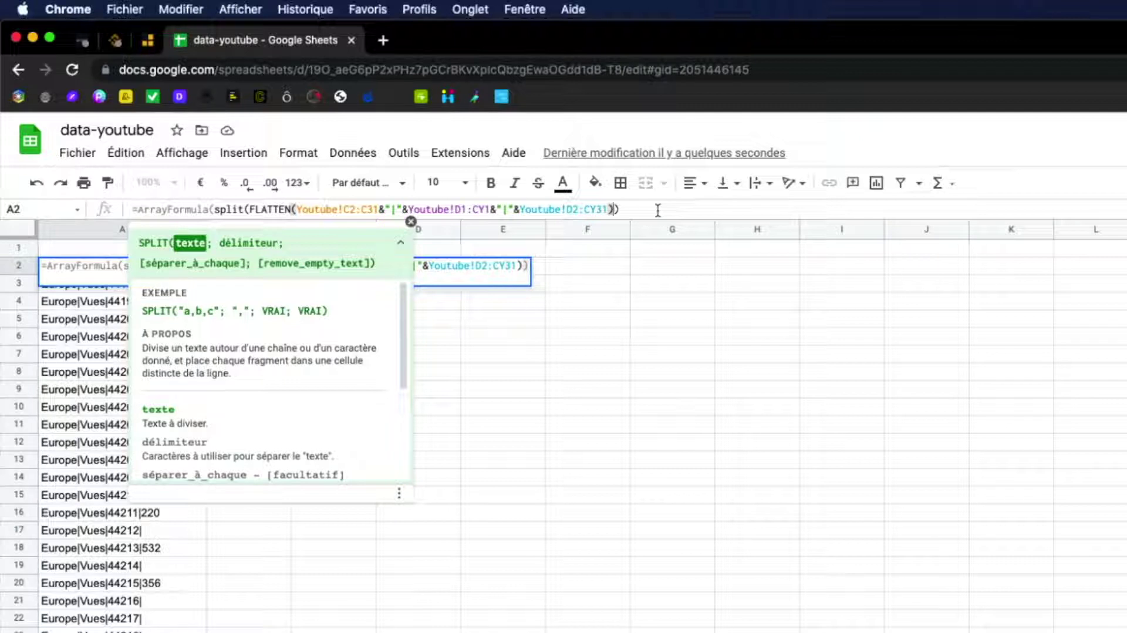
{"action": "type", "text": ";"}
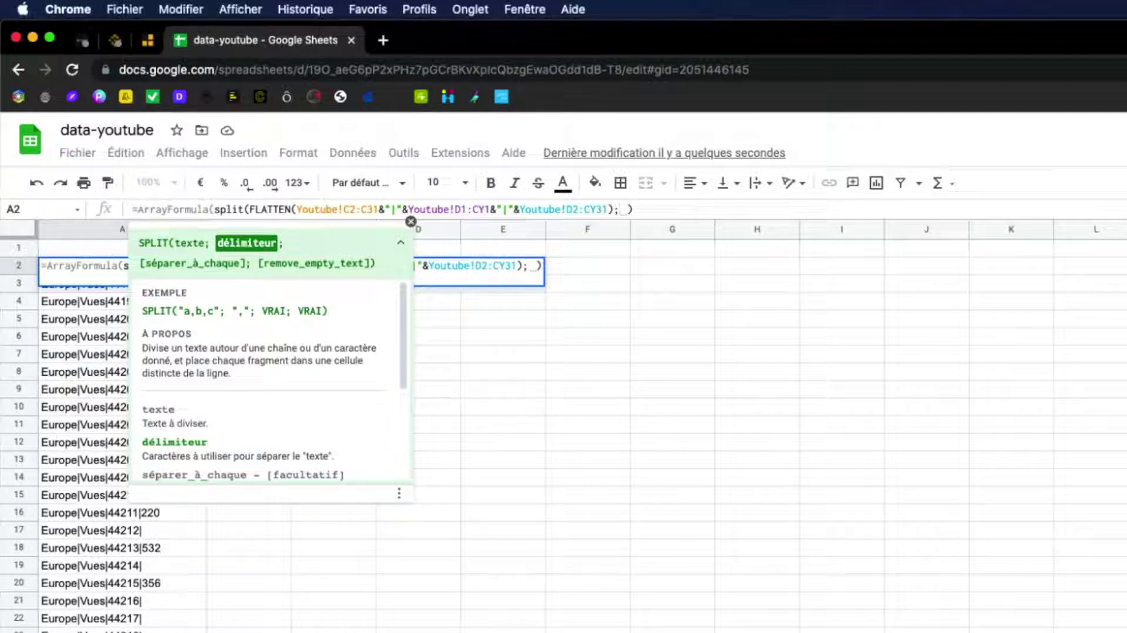
{"action": "type", "text": "\""}
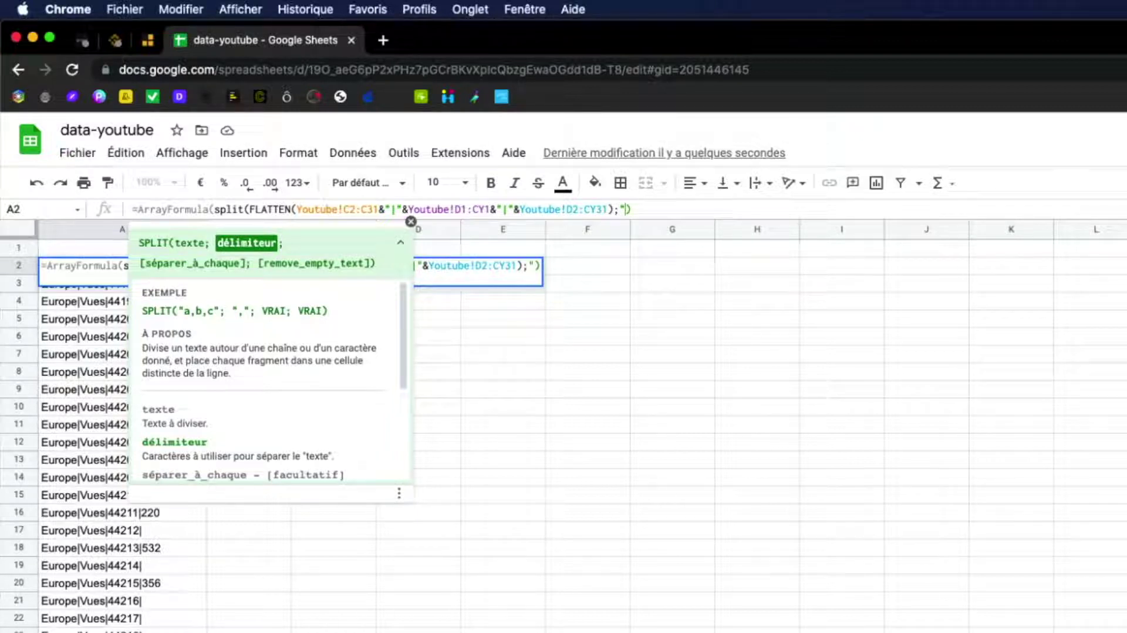
{"action": "type", "text": "|\""}
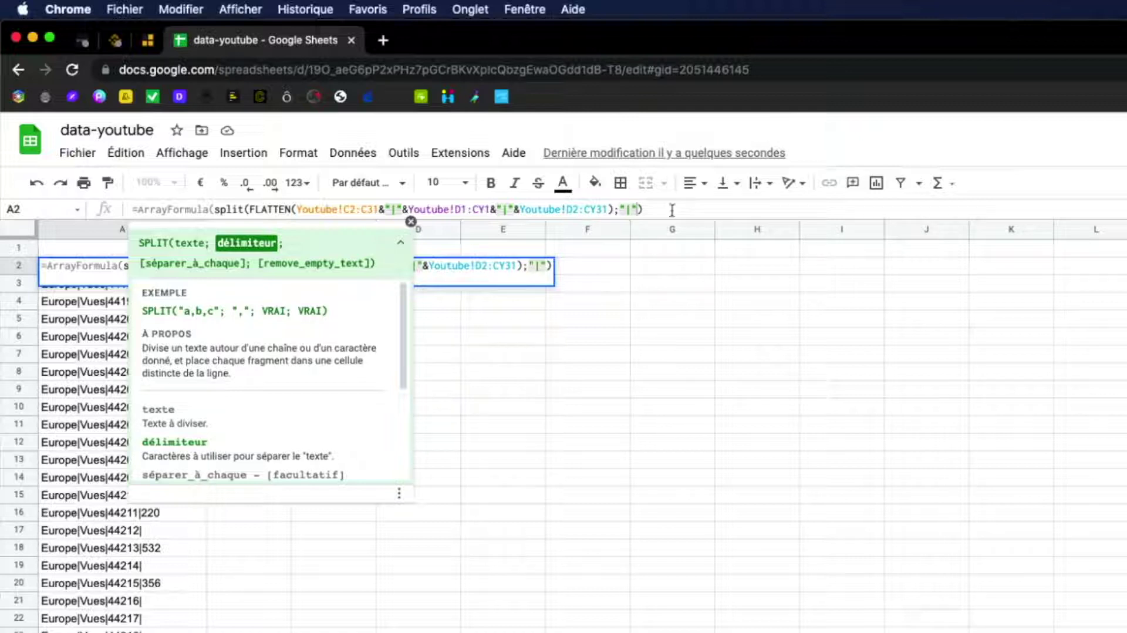
{"action": "left_click", "coordinate": [705, 210]}
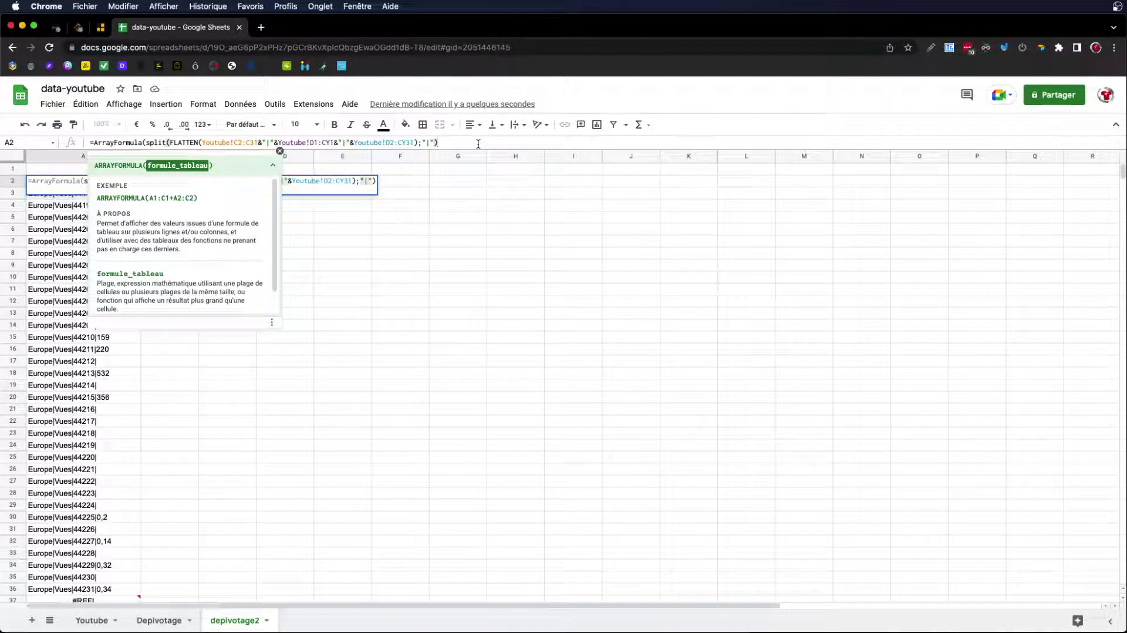
{"action": "type", "text": ")"}
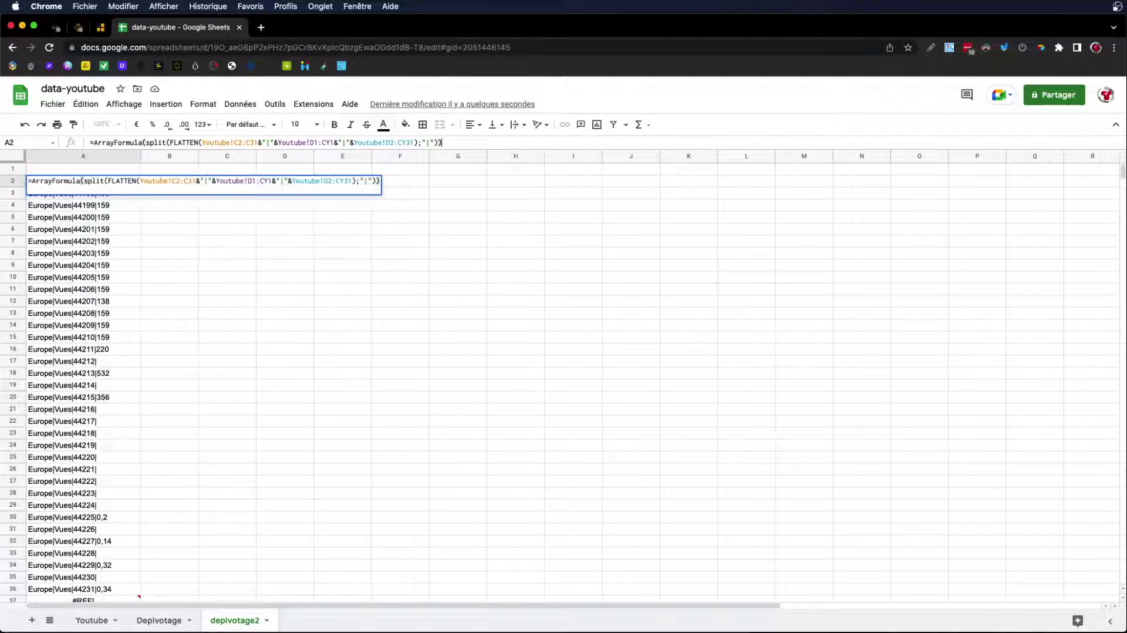
{"action": "key", "text": "Return"}
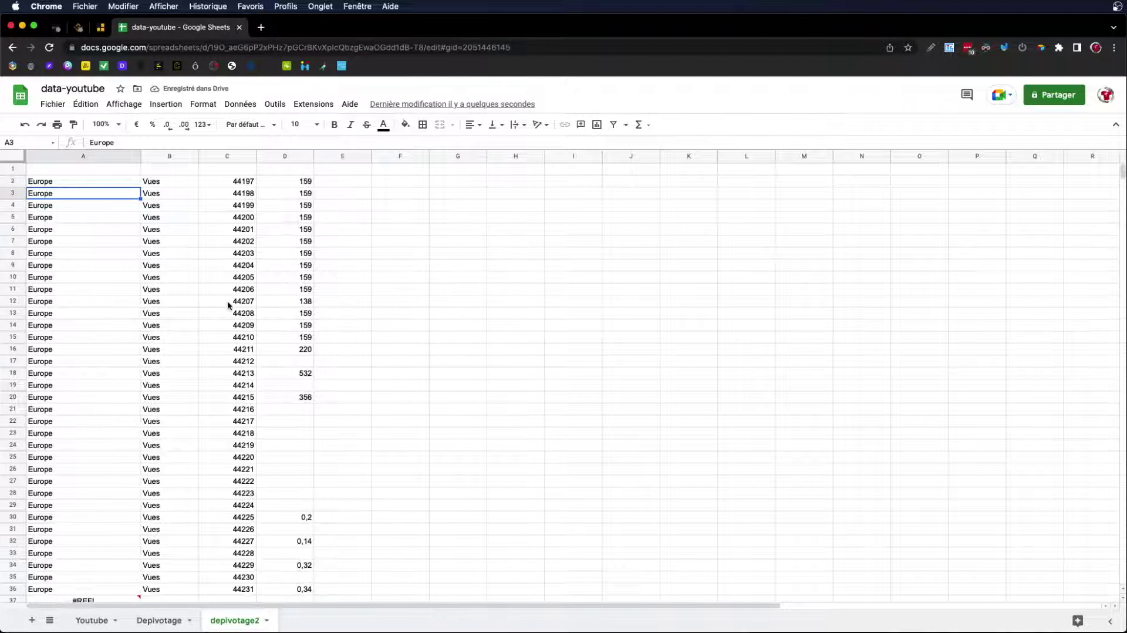
- Enter the column headers Zonage, Types, Dates and Valeurs in A1:D1 of depivotage2
{"action": "scroll", "coordinate": [217, 315], "scroll_direction": "down", "scroll_amount": 10}
{"action": "scroll", "coordinate": [218, 317], "scroll_direction": "up", "scroll_amount": 10}
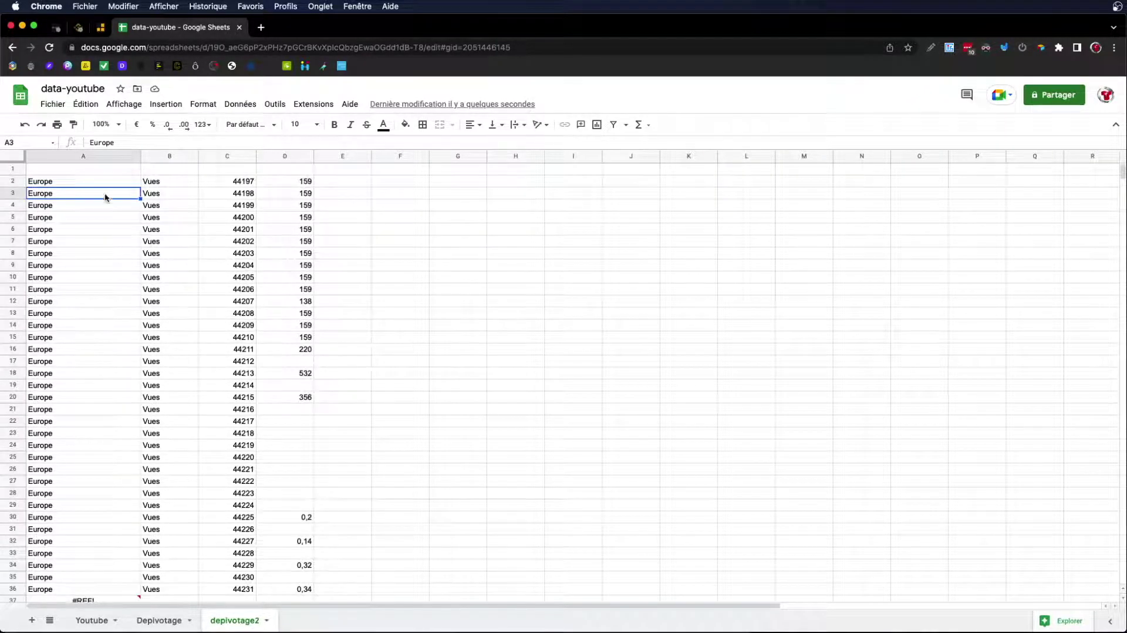
{"action": "left_click", "coordinate": [81, 172]}
{"action": "type", "text": "Zonage"}
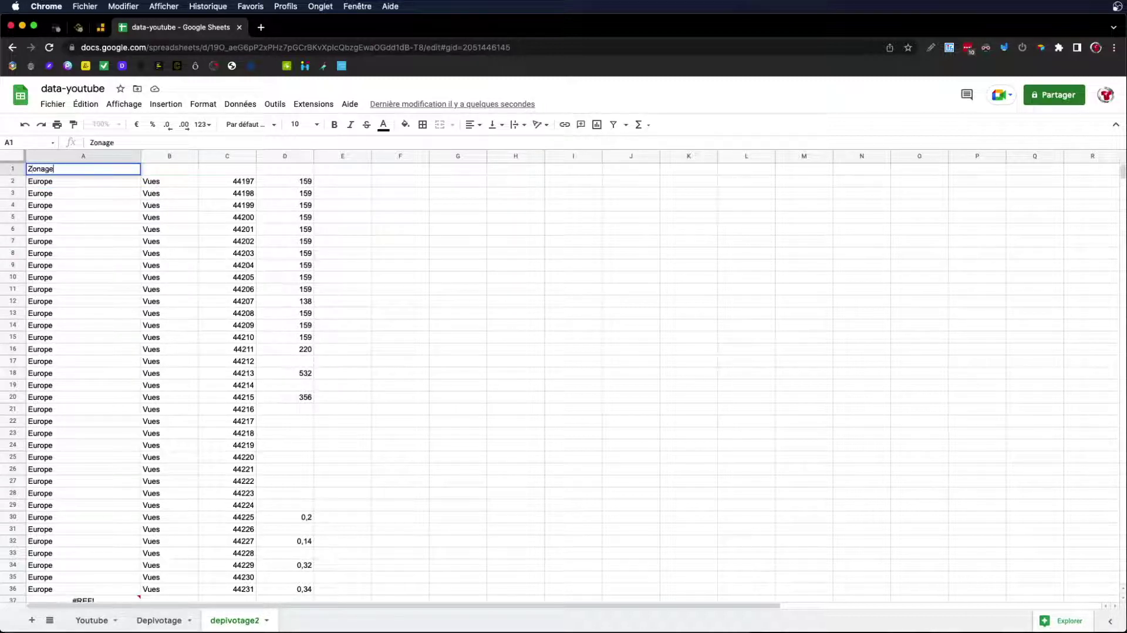
{"action": "left_click", "coordinate": [165, 174]}
{"action": "type", "text": "Types"}
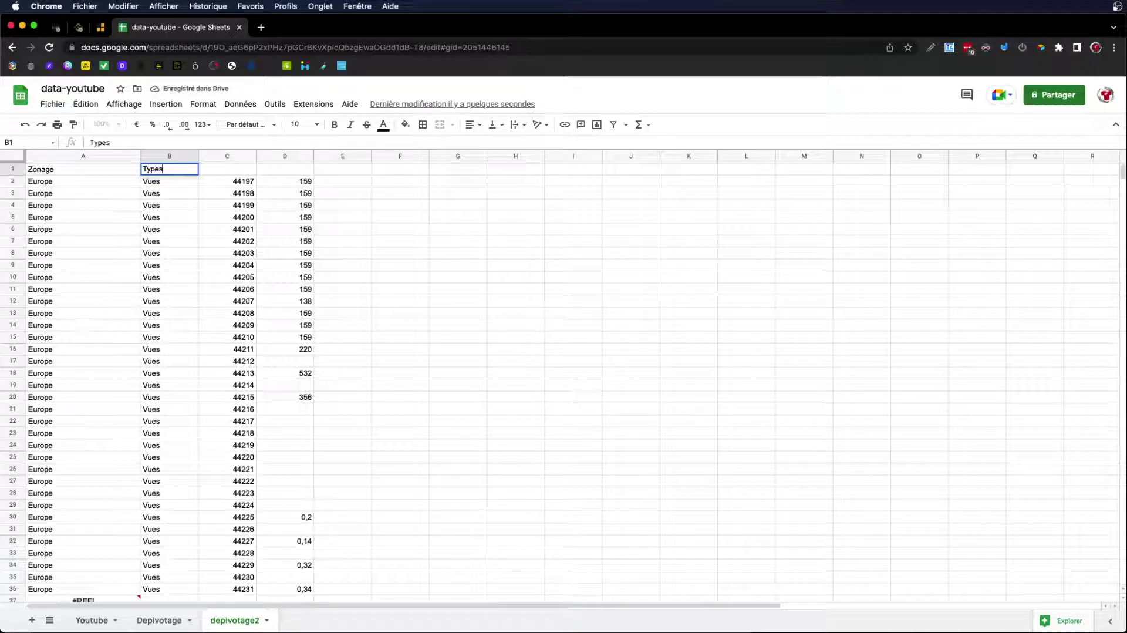
{"action": "left_click", "coordinate": [222, 171]}
{"action": "type", "text": "Dates"}
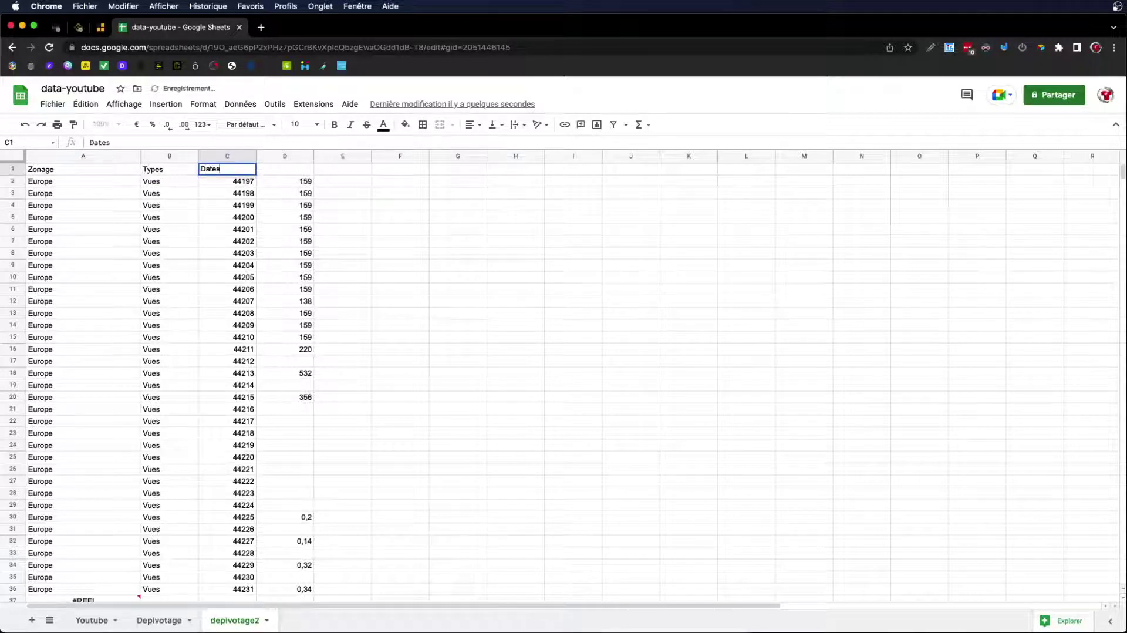
{"action": "left_click", "coordinate": [286, 172]}
{"action": "type", "text": "Valeurs"}
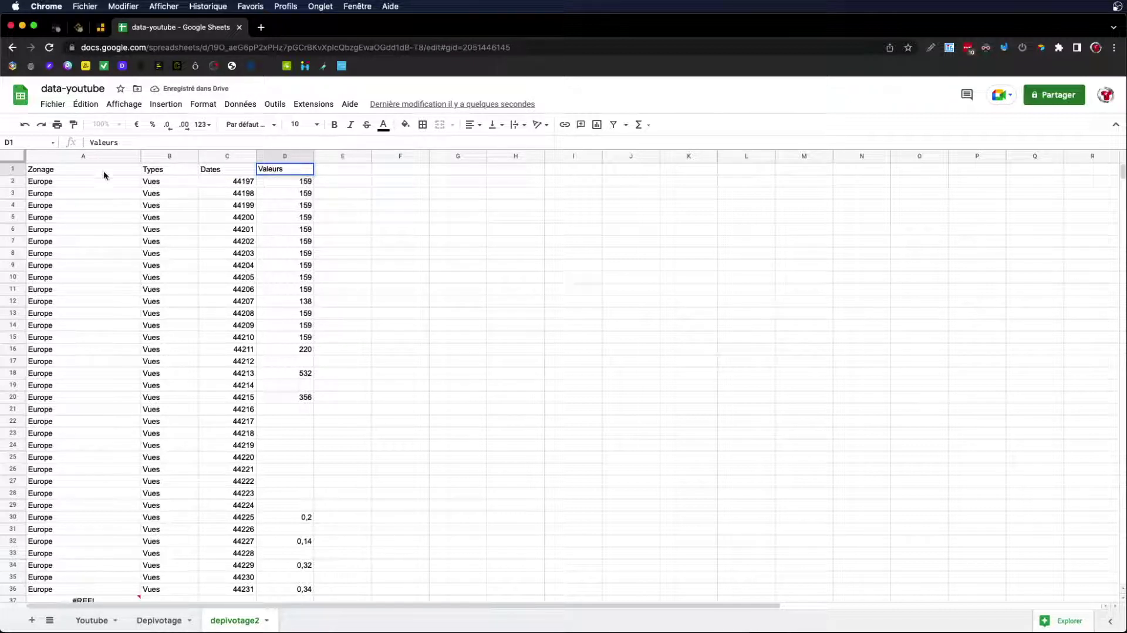
{"action": "left_click", "coordinate": [30, 169]}
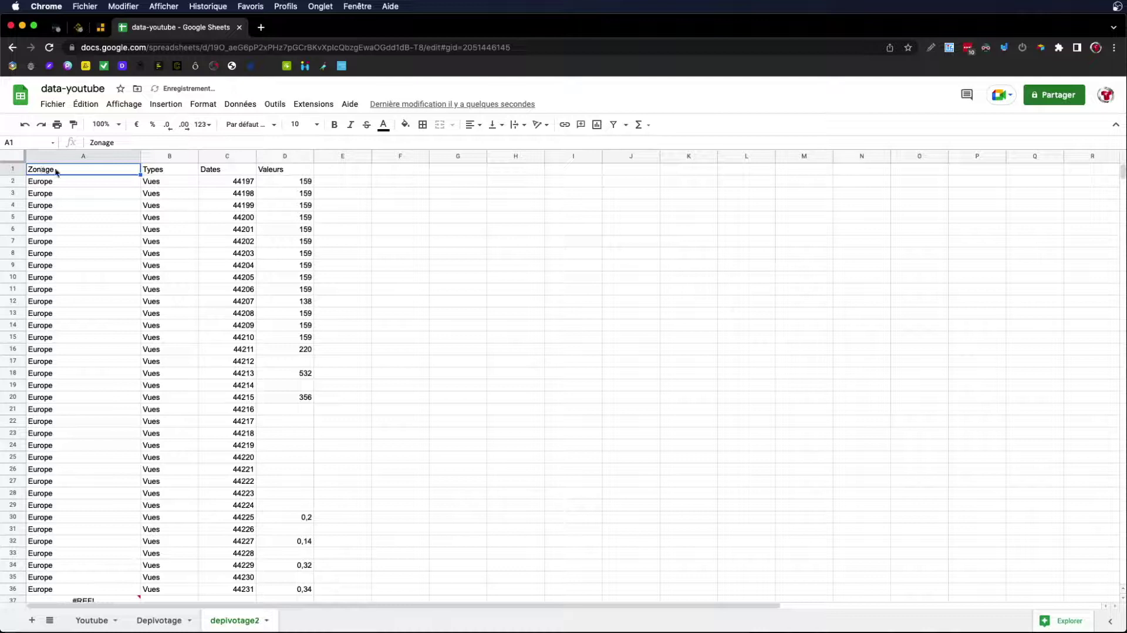
- Apply the suggested yellow alternating-colour format to the table A1:D3001
{"action": "left_click", "coordinate": [353, 218]}
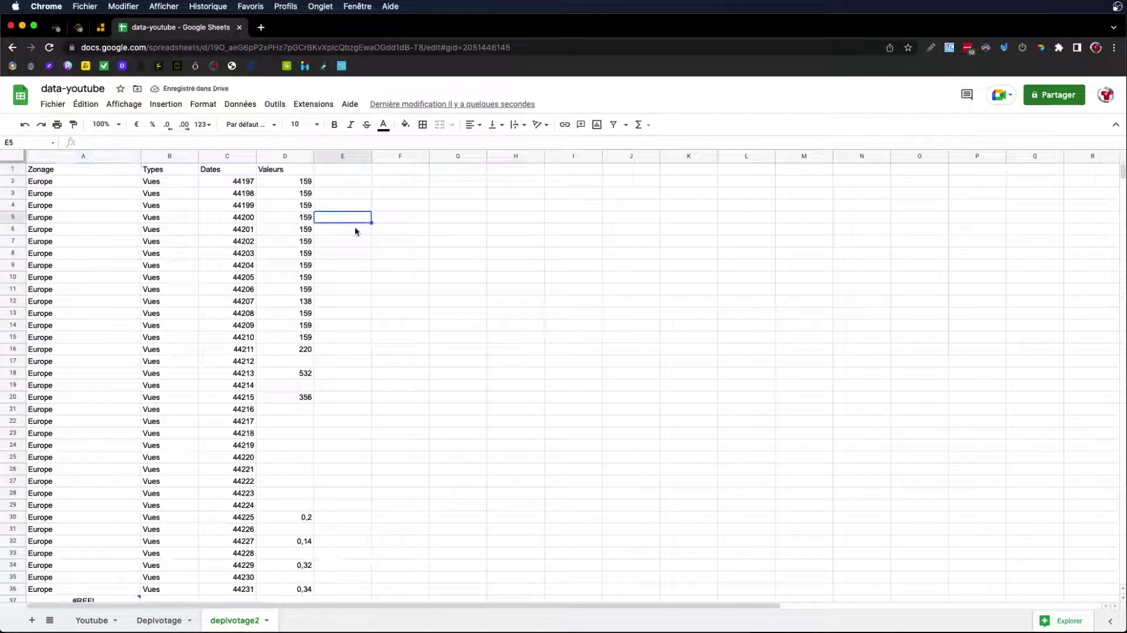
{"action": "left_click", "coordinate": [1057, 623]}
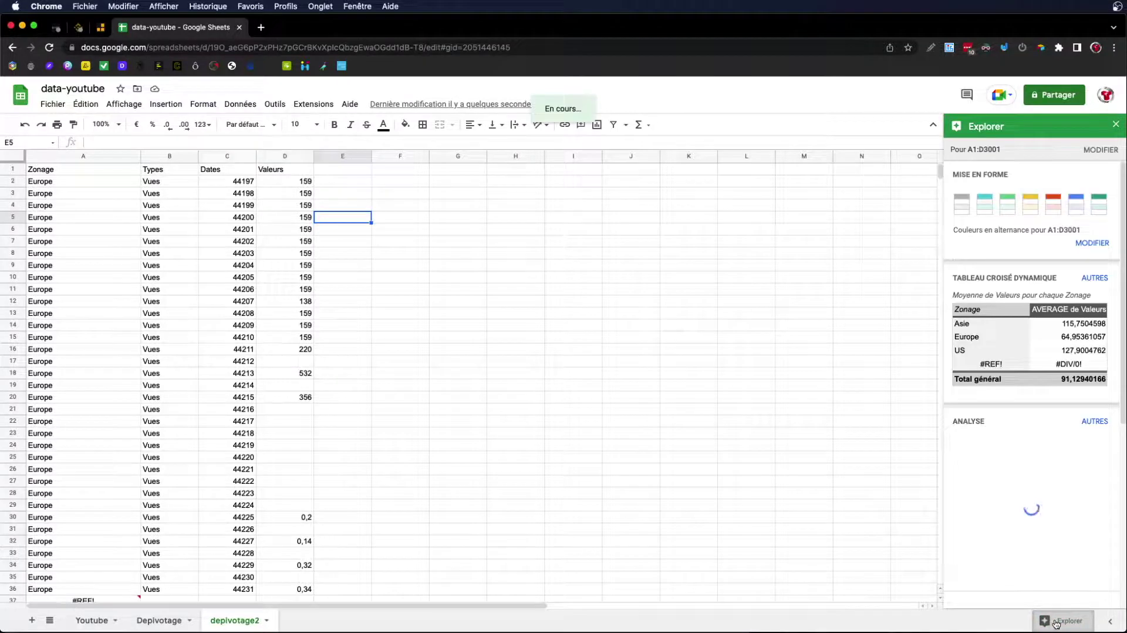
{"action": "left_click", "coordinate": [1031, 213]}
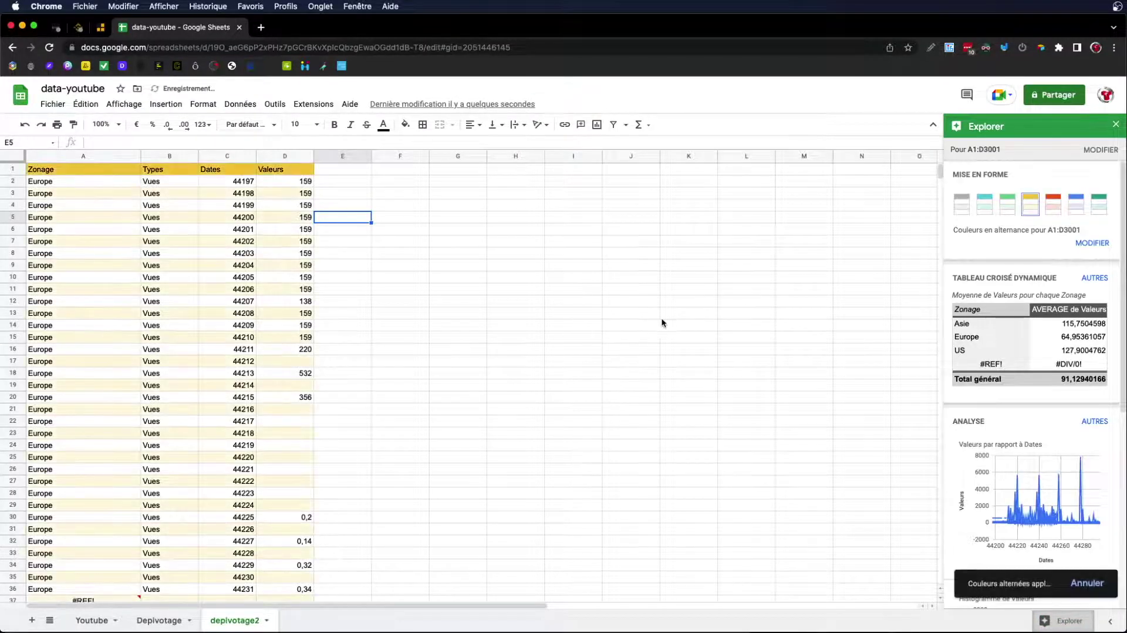
- Close the Explorer suggestions and narrow column A of the depivotage2 table slightly
{"action": "left_click", "coordinate": [632, 317]}
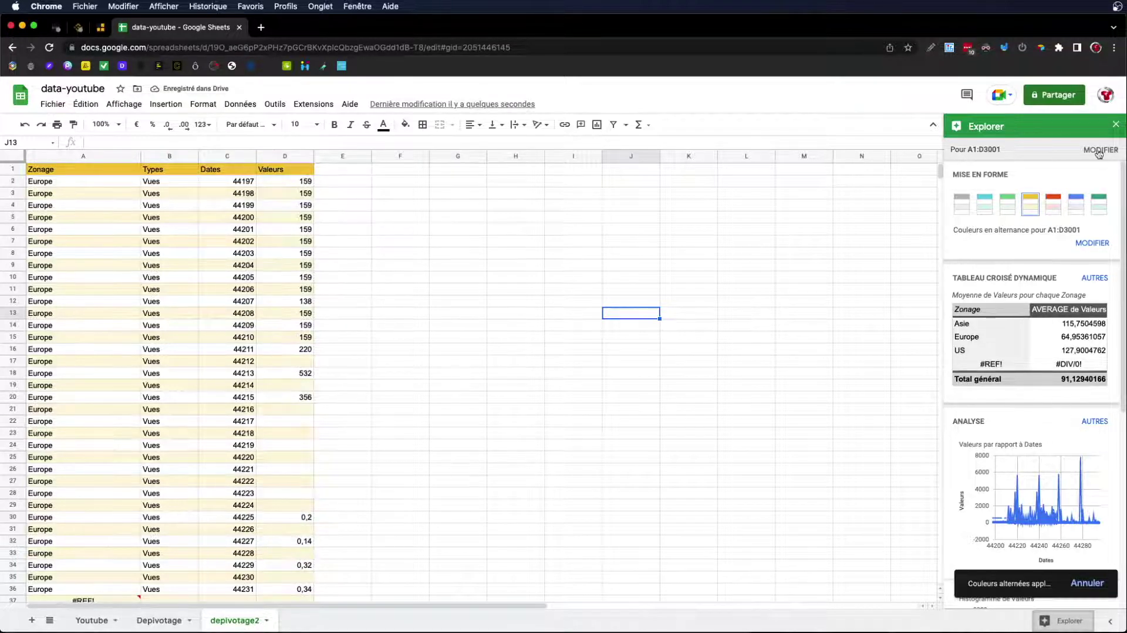
{"action": "left_click", "coordinate": [1116, 125]}
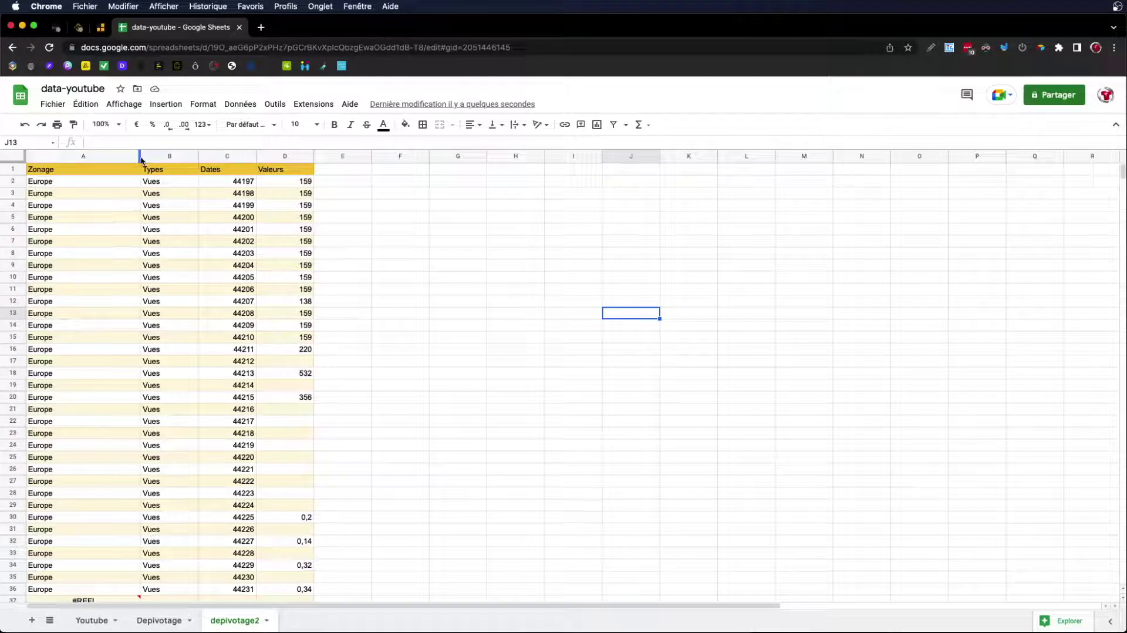
{"action": "left_click_drag", "start_coordinate": [140, 157], "coordinate": [122, 156]}
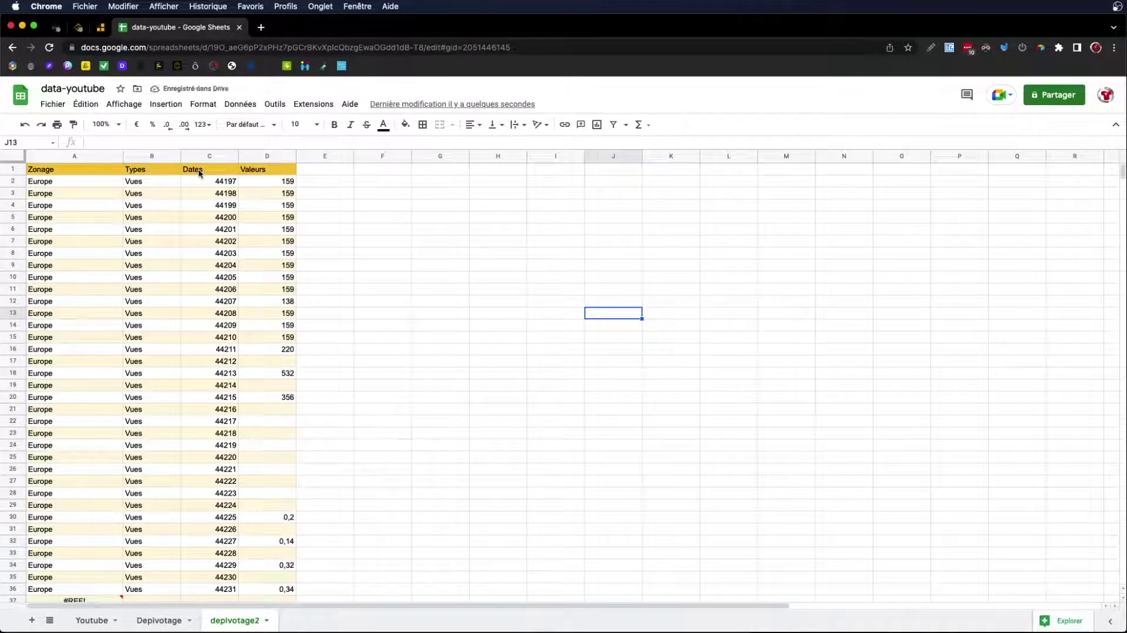
- Format the whole Dates column C as dates in the 26/09/2008 style
{"action": "left_click", "coordinate": [200, 173]}
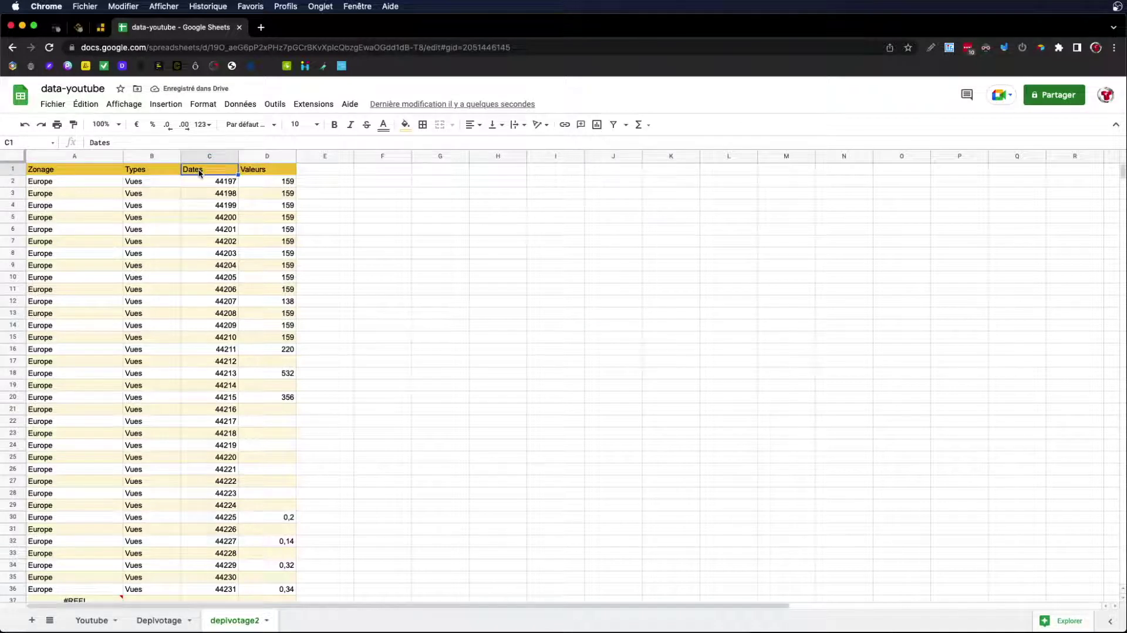
{"action": "left_click", "coordinate": [210, 157]}
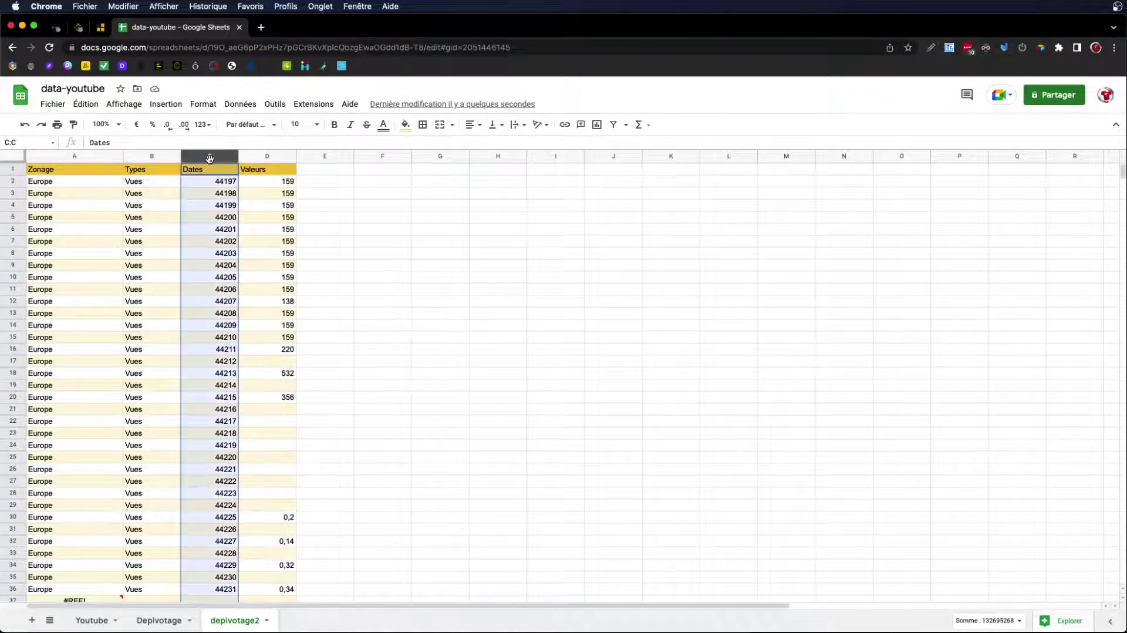
{"action": "left_click", "coordinate": [203, 107]}
{"action": "mouse_move", "coordinate": [223, 154]}
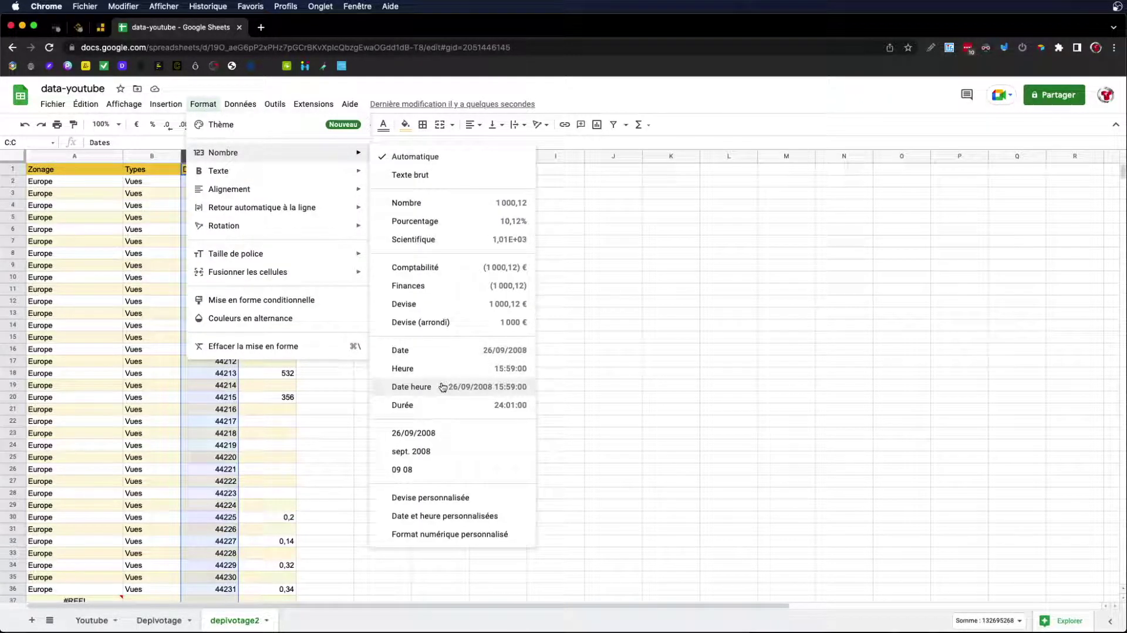
{"action": "left_click", "coordinate": [445, 433]}
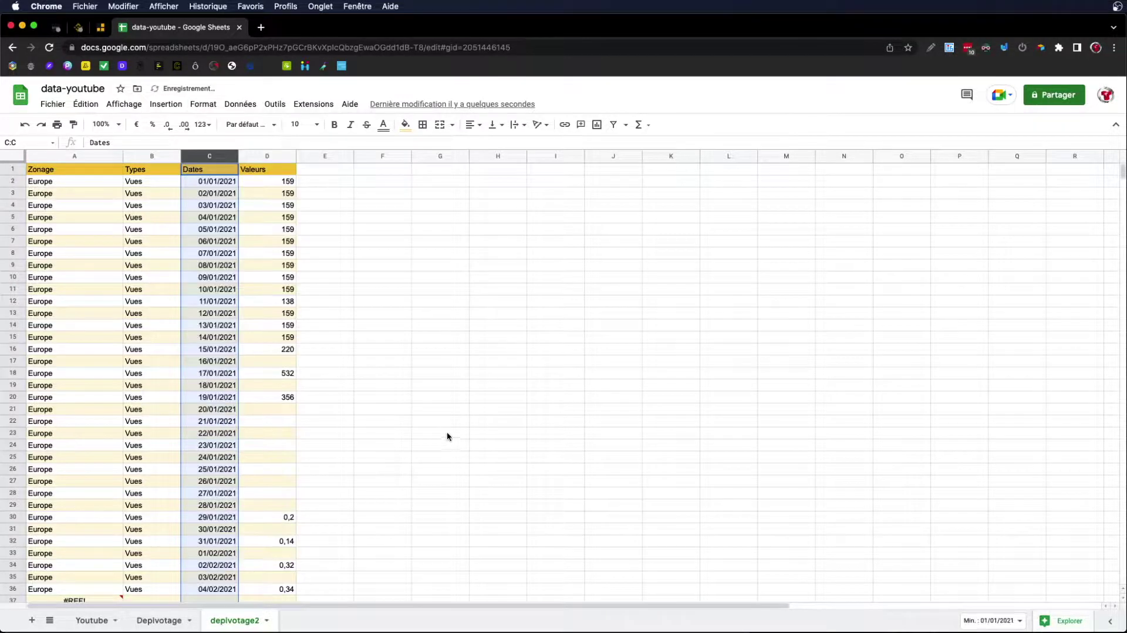
{"action": "left_click", "coordinate": [348, 426]}
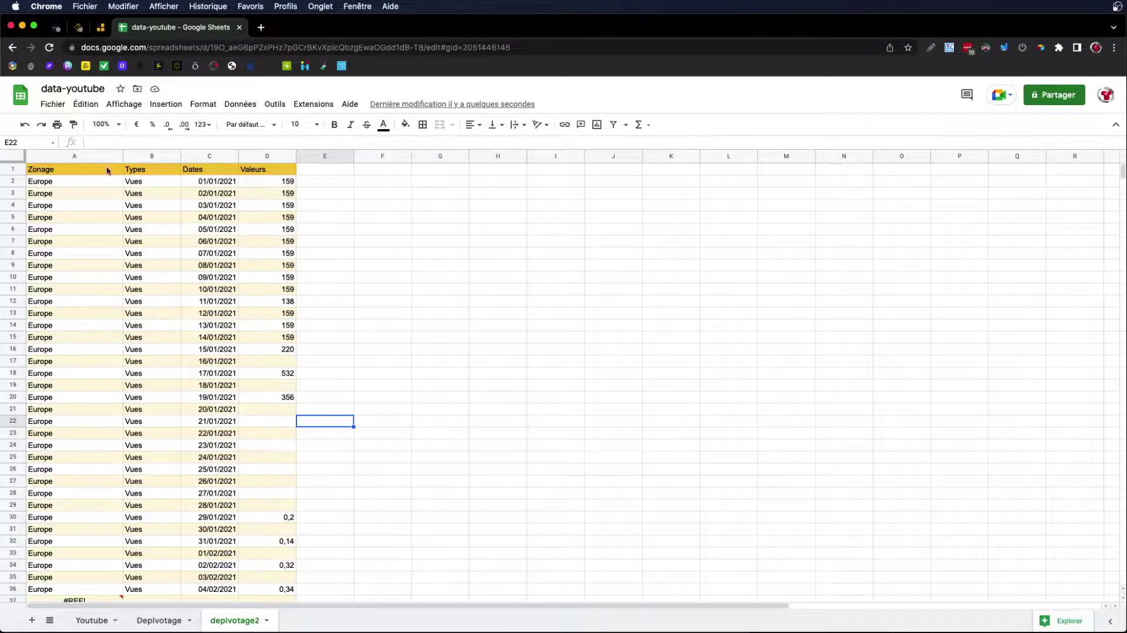
- Enlarge the formula bar to several lines and open the ArrayFormula of cell A2 in it
{"action": "left_click", "coordinate": [80, 184]}
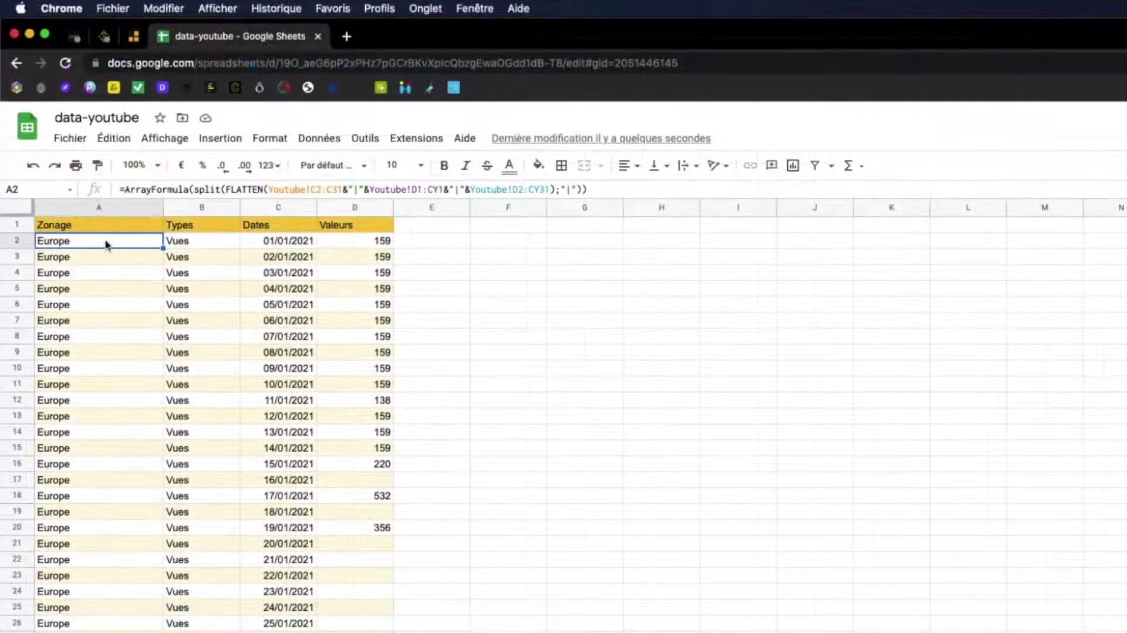
{"action": "left_click_drag", "start_coordinate": [642, 203], "coordinate": [646, 249]}
{"action": "left_click", "coordinate": [618, 204]}
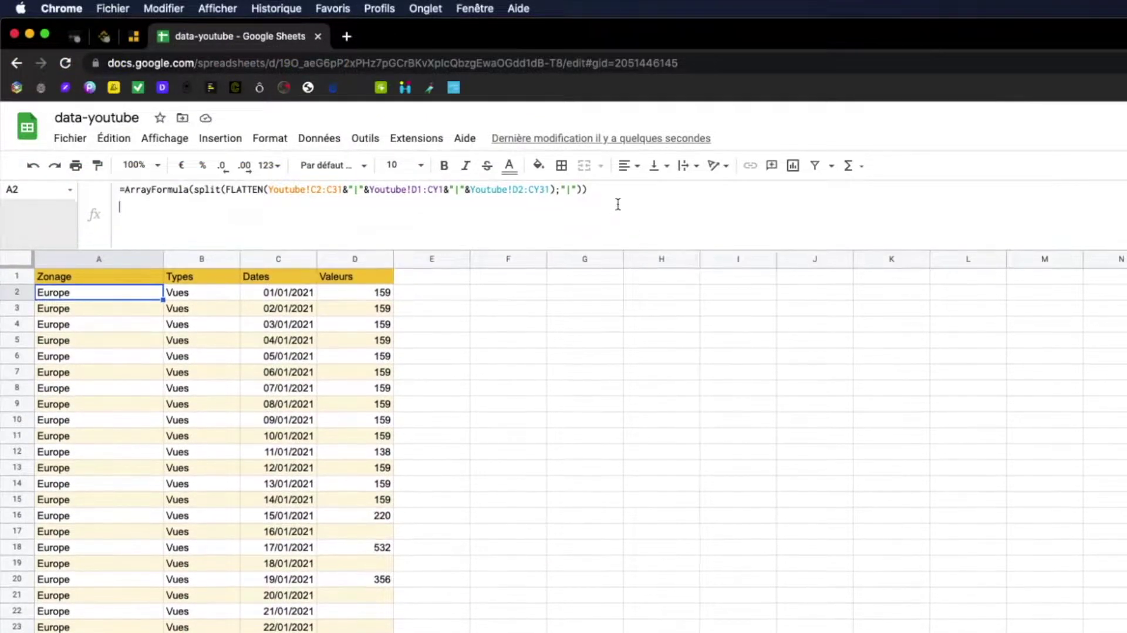